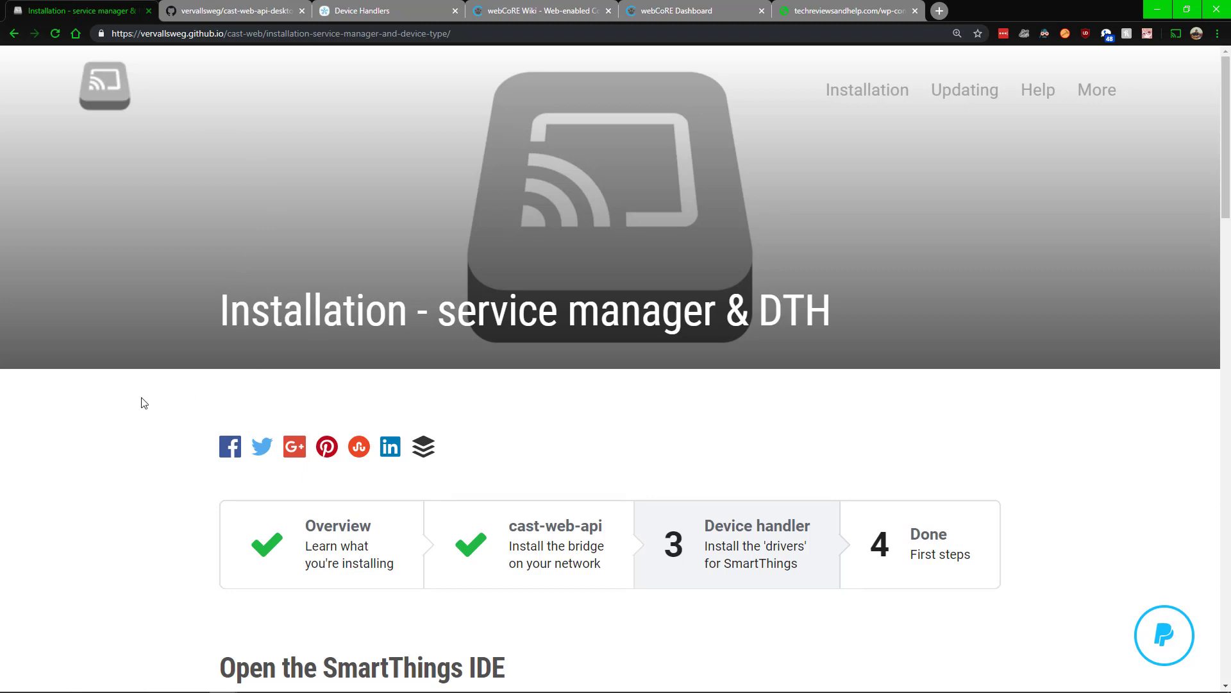
# - Follow the 'here' download link in the cast-web-api-desktop GitHub repository to its releases page
pyautogui.click(557, 8)
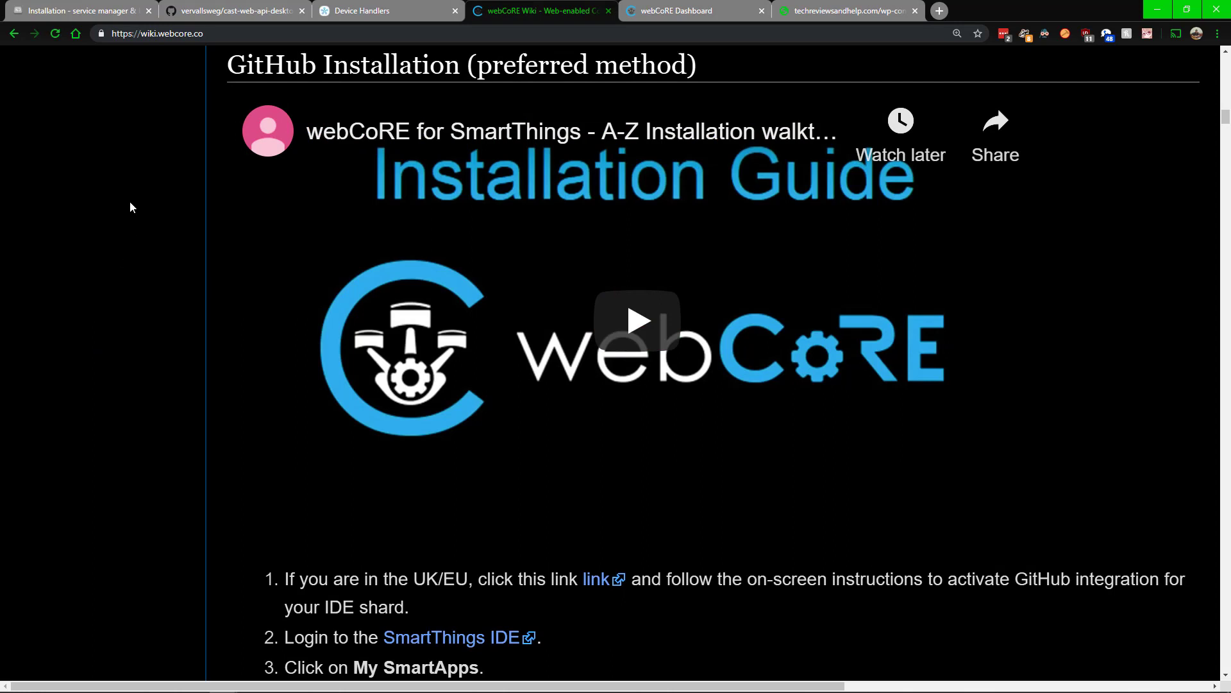
pyautogui.click(165, 11)
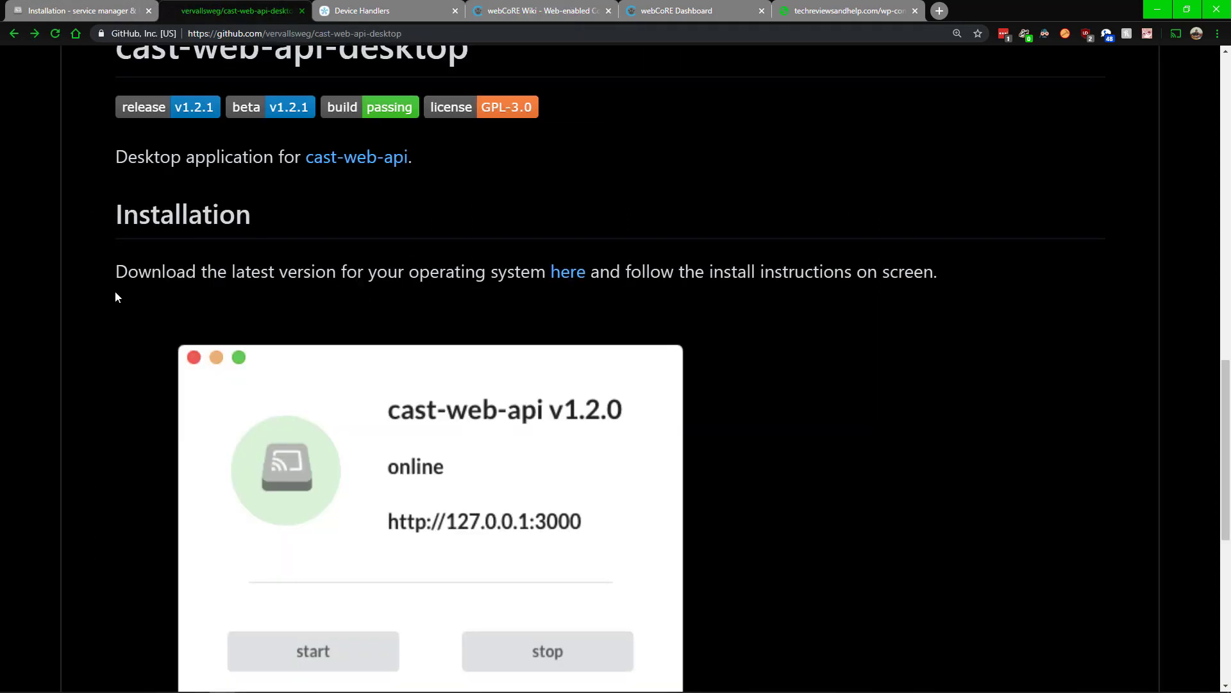
pyautogui.click(568, 272)
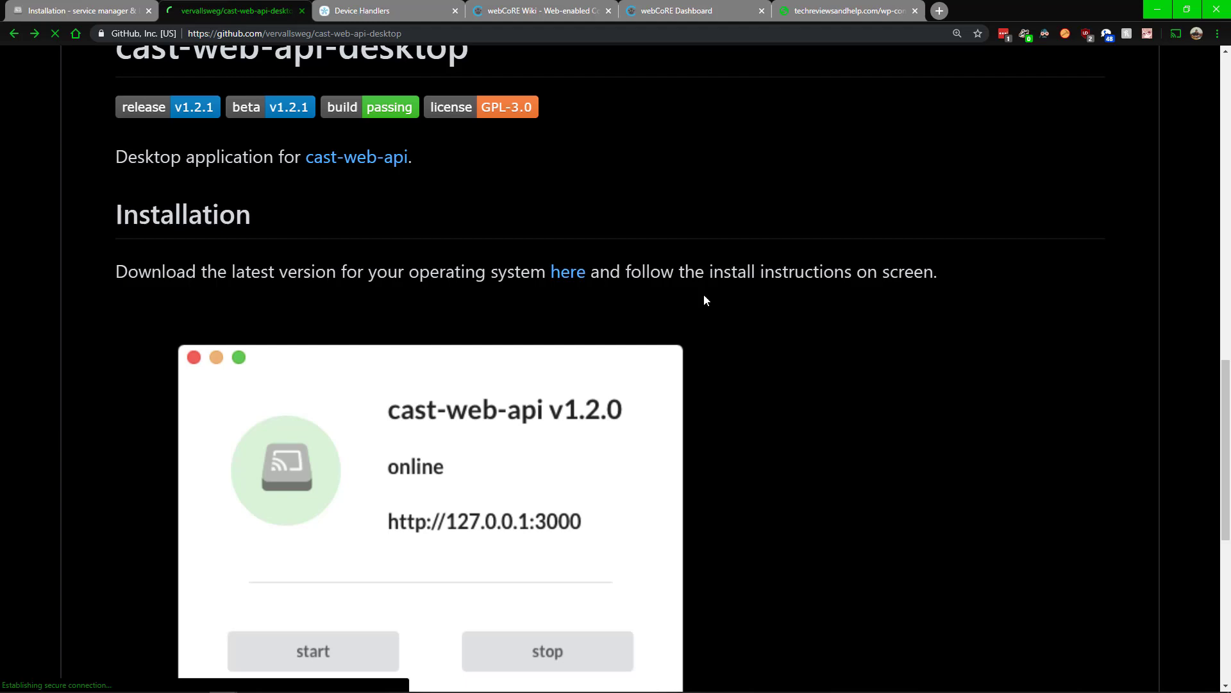
# - Review the v1.2.1 release's changelog and assets: Windows .exe, Mac .dmg and Linux AppImage
pyautogui.scroll(-5, 148, 526)
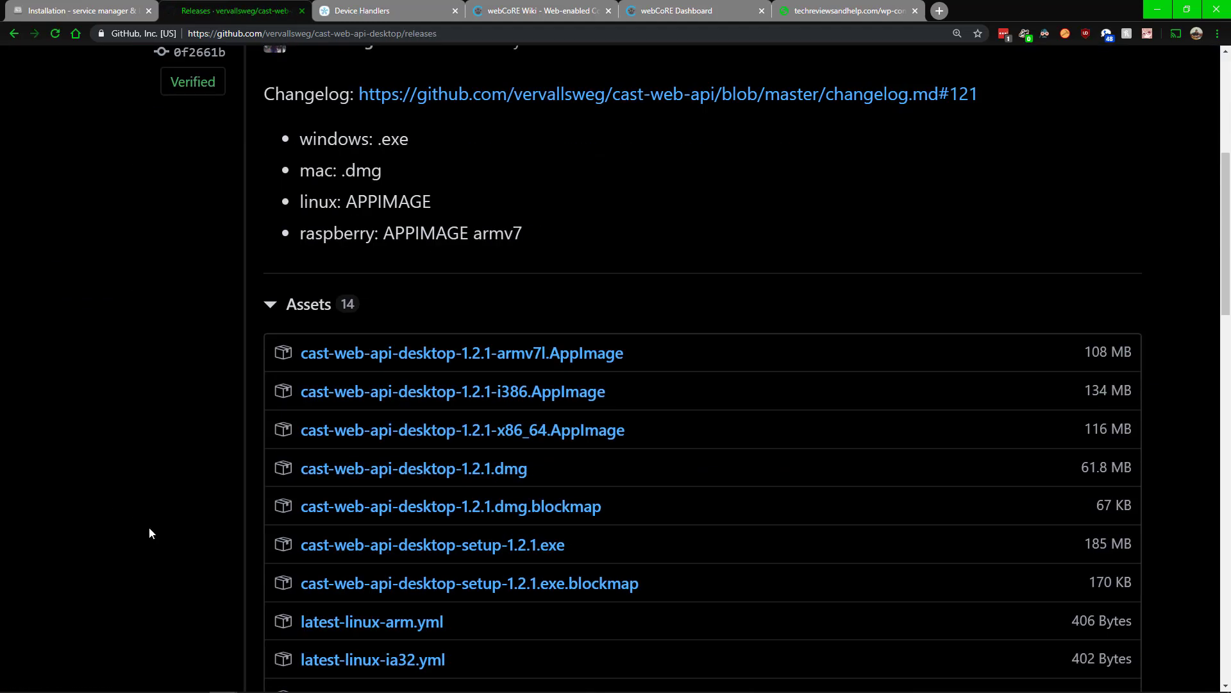
pyautogui.scroll(-3, 148, 525)
pyautogui.scroll(2, 149, 526)
pyautogui.scroll(1, 149, 527)
pyautogui.moveTo(298, 143); pyautogui.dragTo(449, 233)
pyautogui.click(566, 221)
pyautogui.scroll(-2, 91, 315)
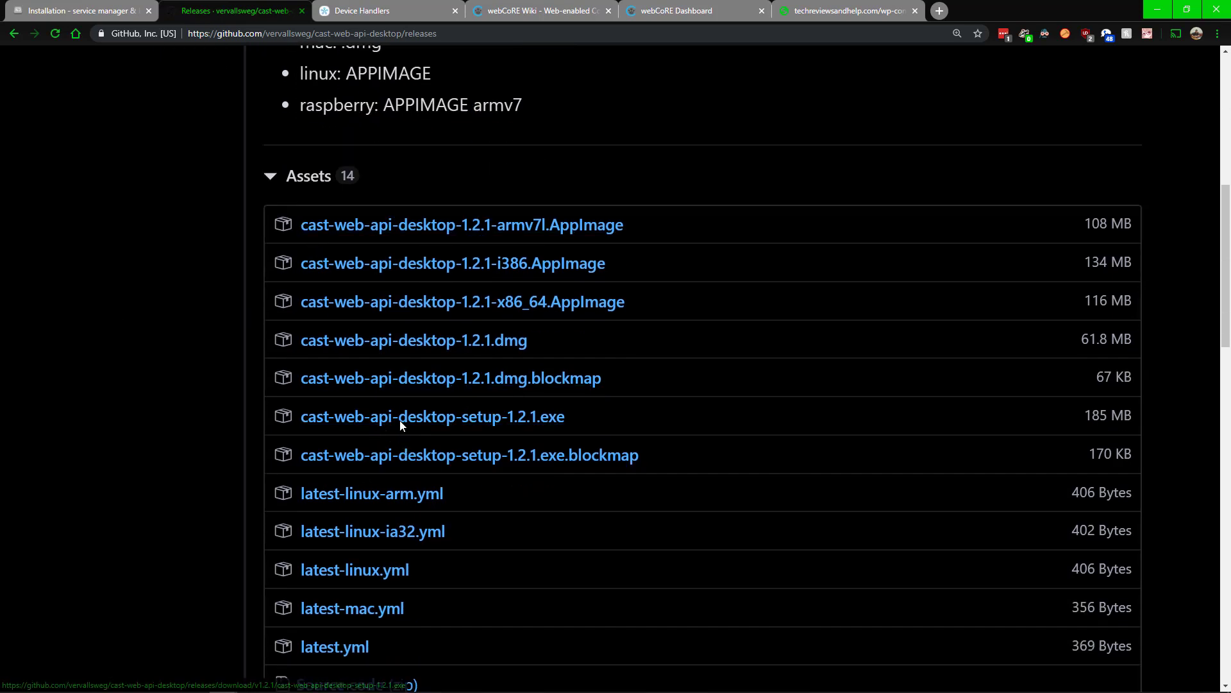
pyautogui.scroll(6, 71, 443)
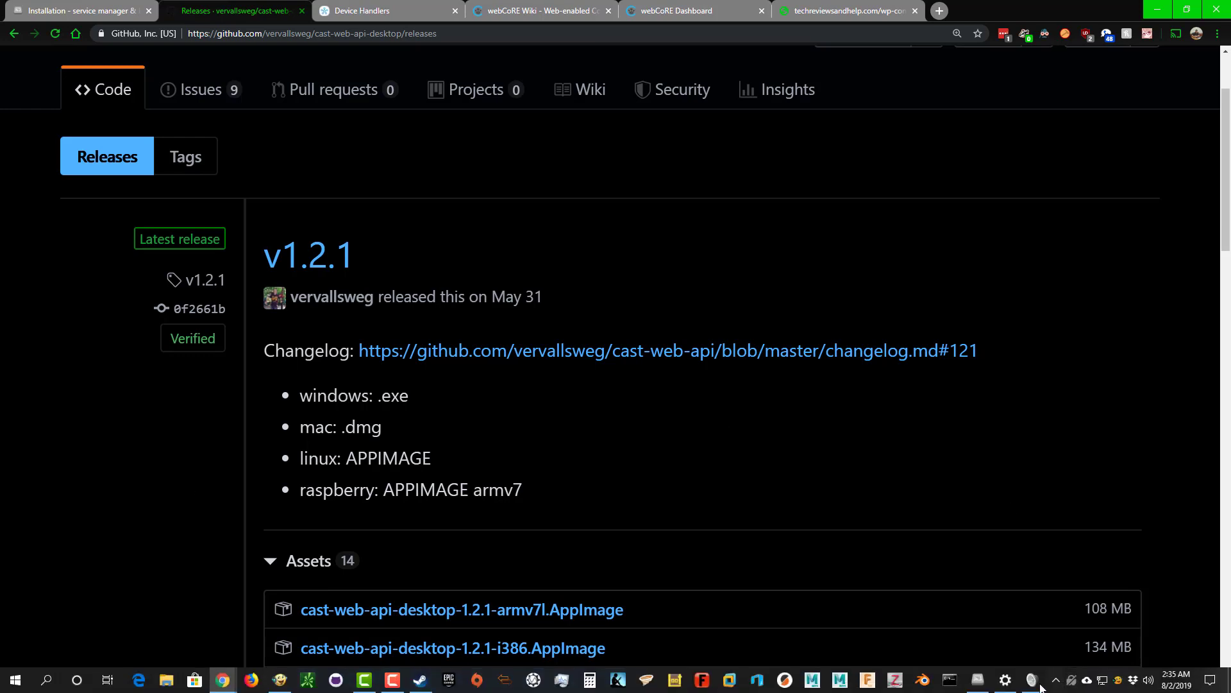
pyautogui.click(978, 680)
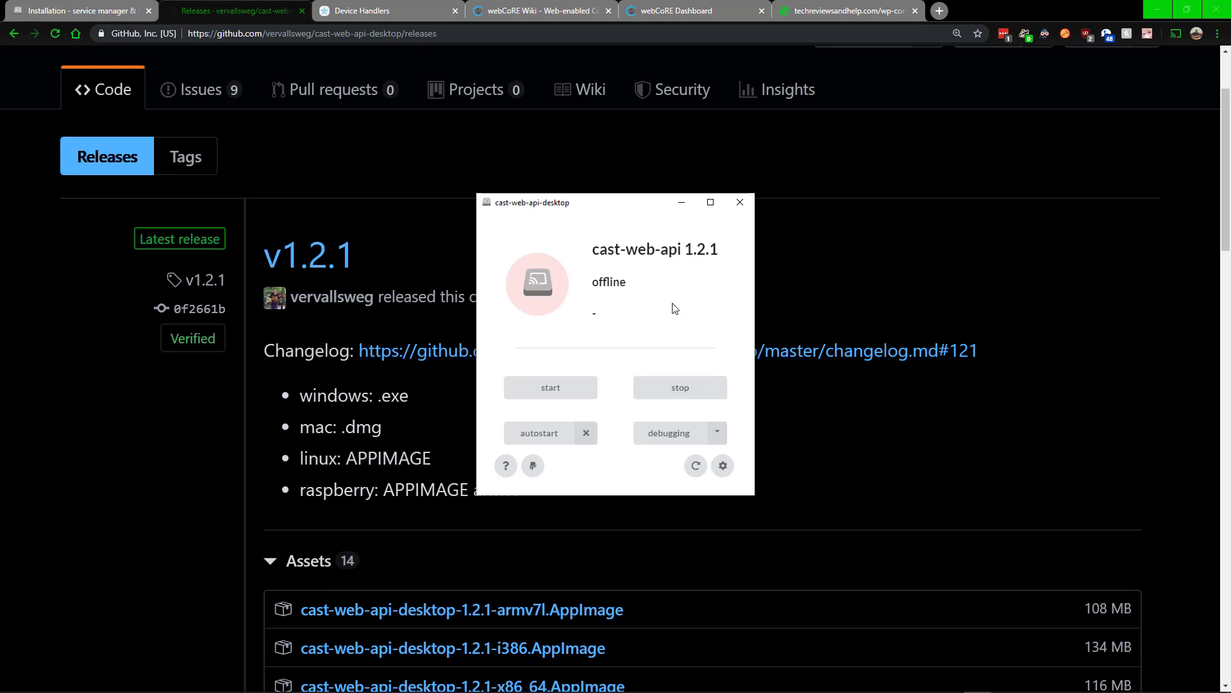
pyautogui.click(414, 475)
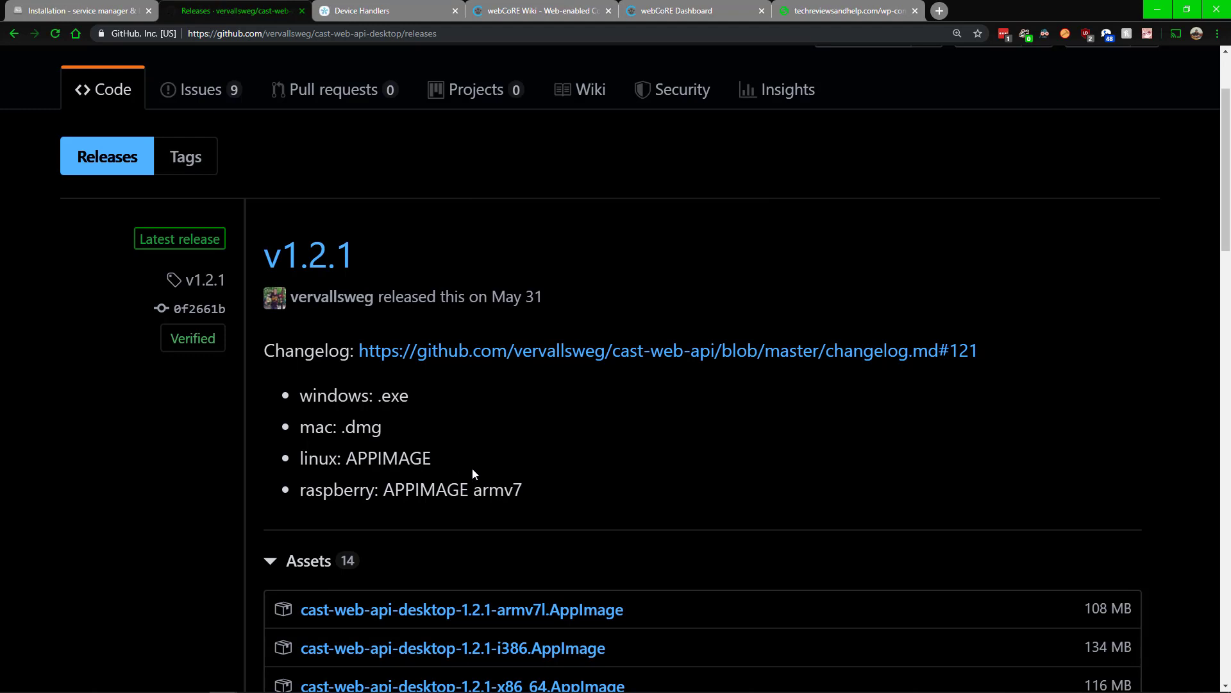
pyautogui.moveTo(561, 487); pyautogui.dragTo(390, 494)
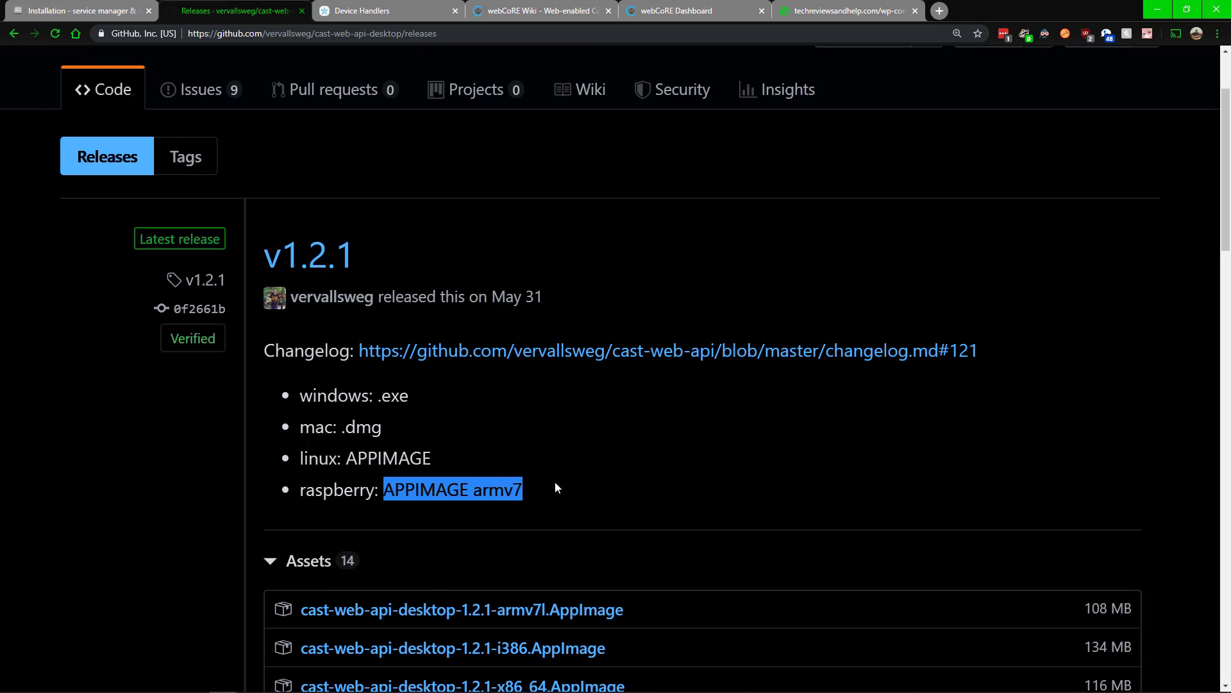
pyautogui.moveTo(1005, 688)
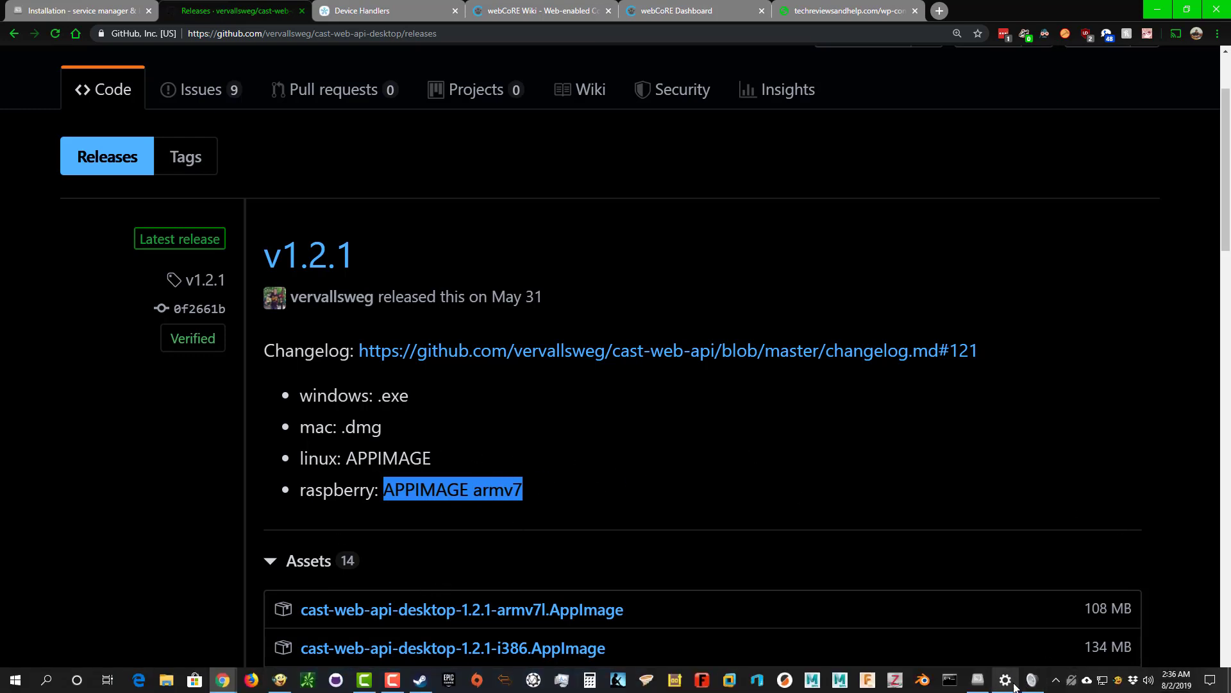
pyautogui.click(978, 684)
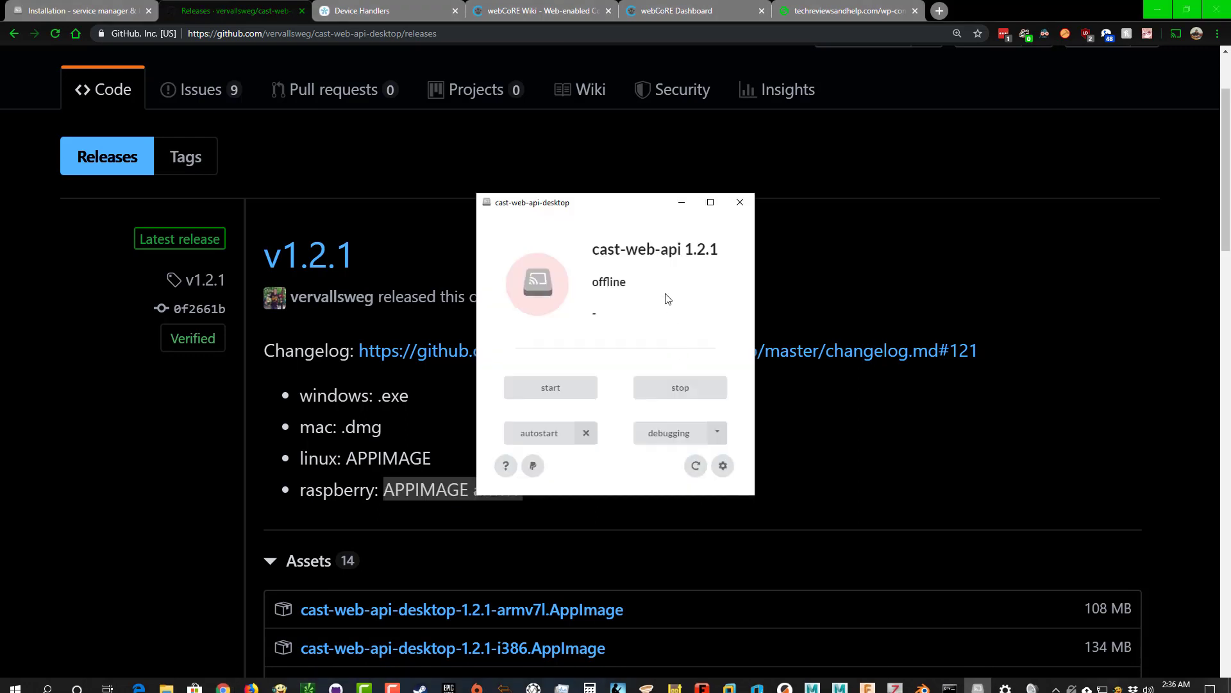
# - Save cast-web-api-desktop settings with hostname 192.168.86.21 and port 3000, then close the app
pyautogui.click(722, 466)
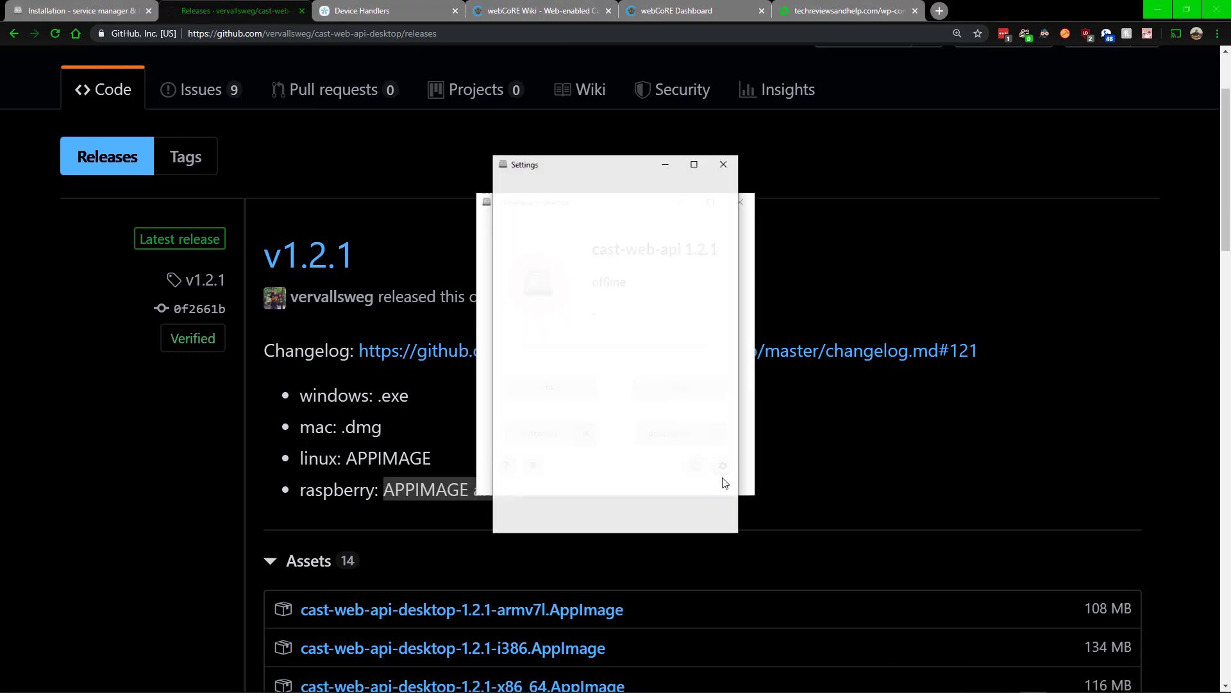
pyautogui.doubleClick(590, 259)
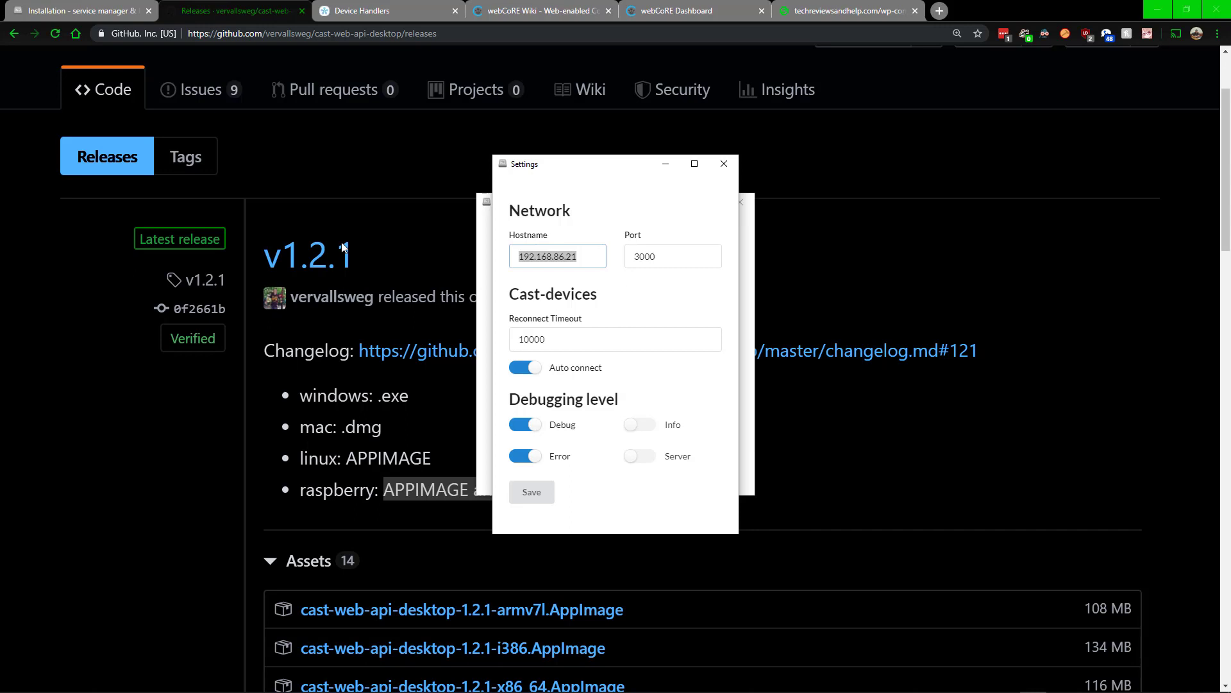
pyautogui.doubleClick(687, 259)
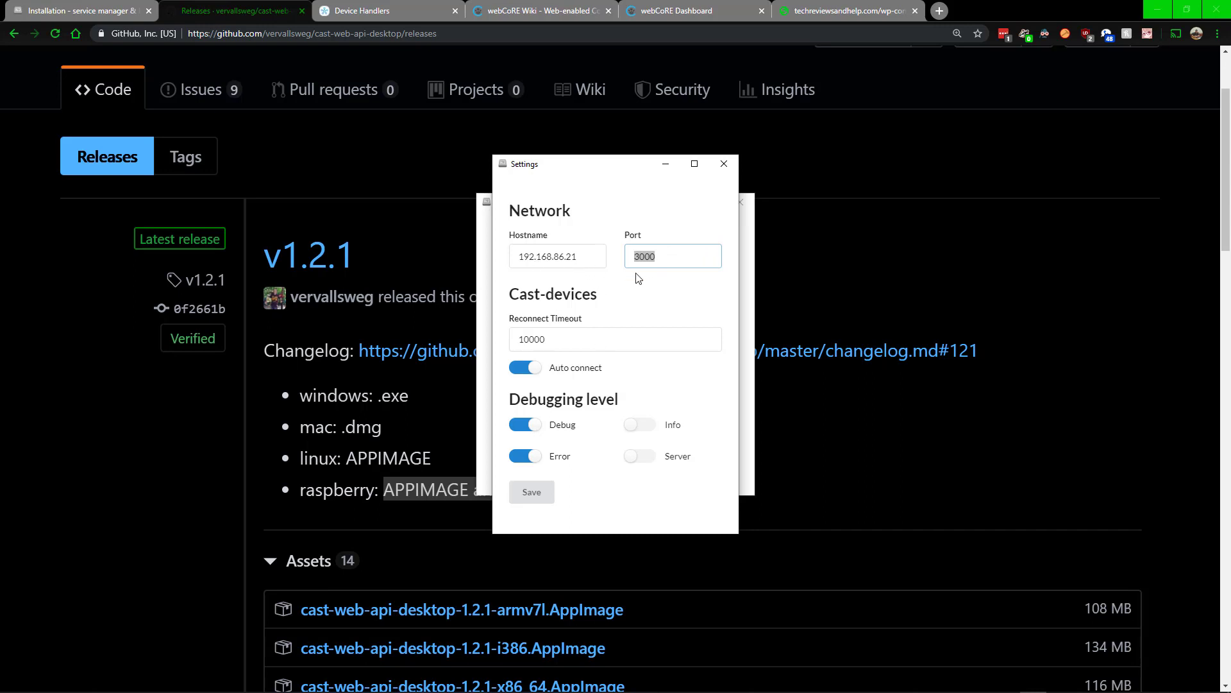
pyautogui.click(552, 494)
pyautogui.click(723, 165)
pyautogui.click(741, 204)
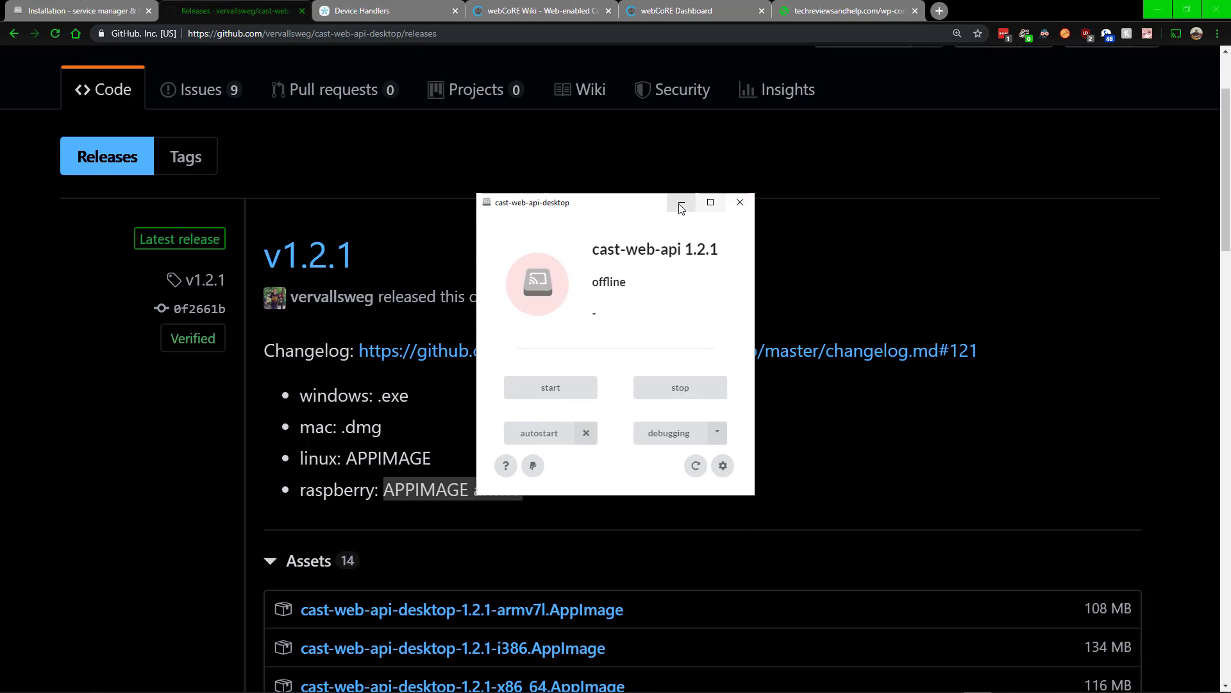
# - Read the cast-web installation docs and compare them with the SmartThings Device Handlers list
pyautogui.click(75, 9)
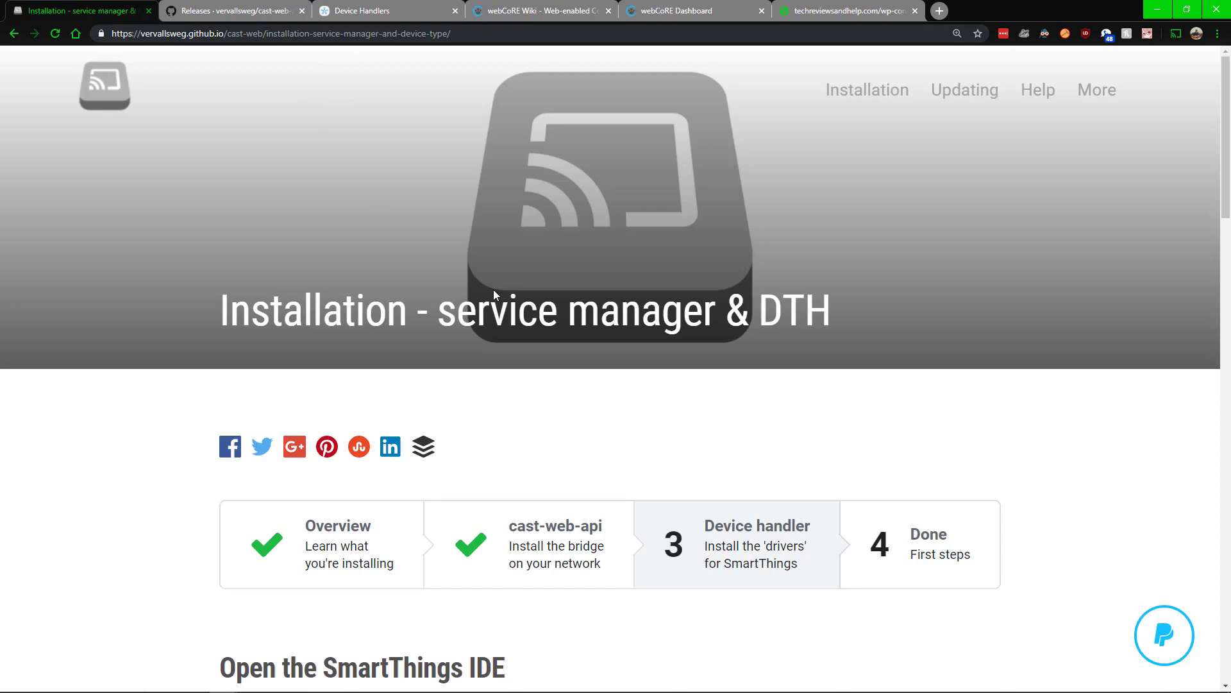
pyautogui.scroll(-5, 278, 394)
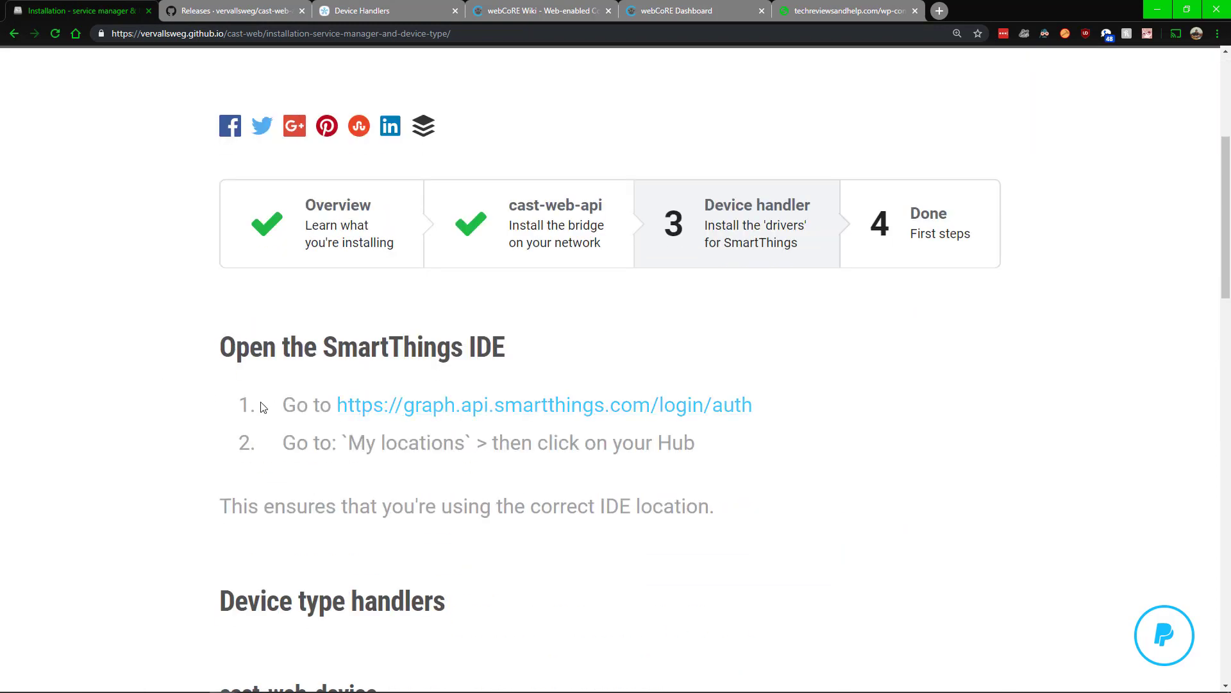
pyautogui.scroll(-6, 449, 484)
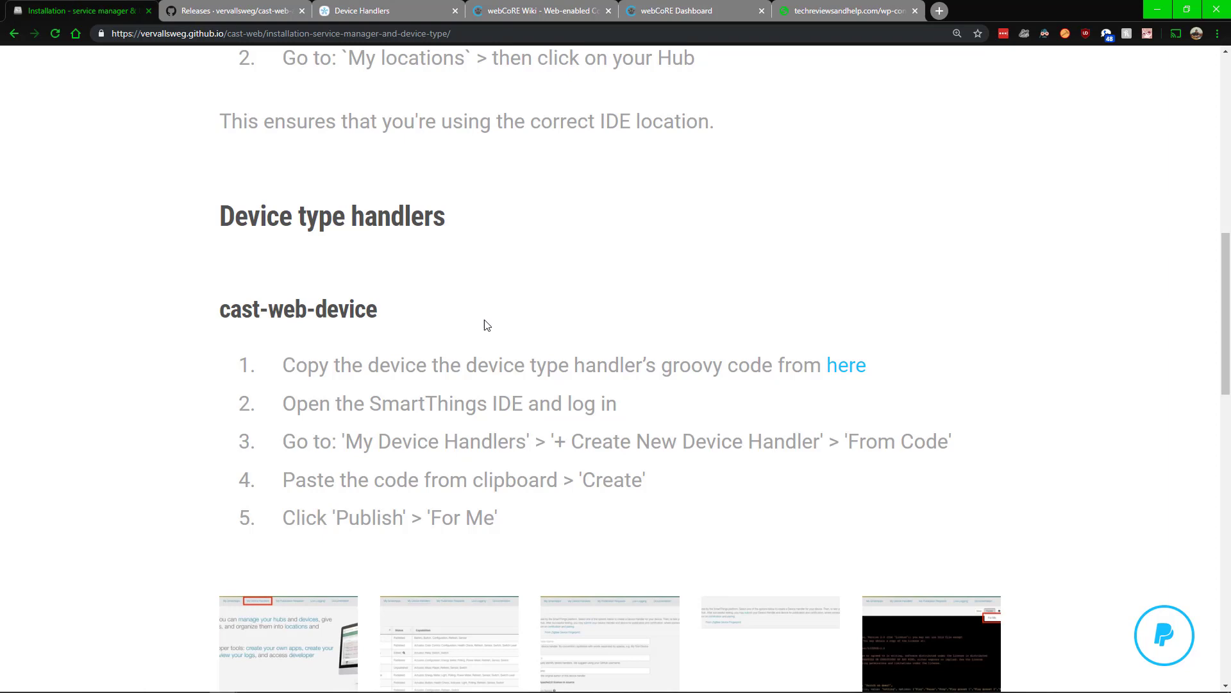
pyautogui.scroll(5, 467, 366)
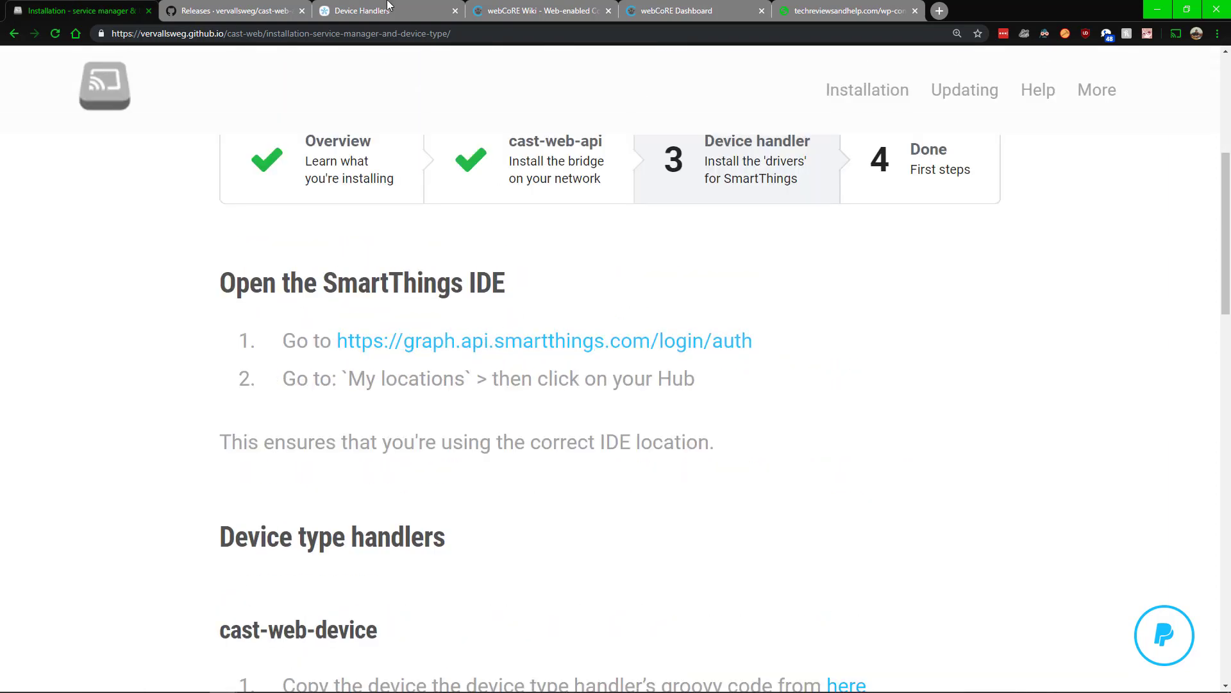
pyautogui.hotkey('ctrl', '3')
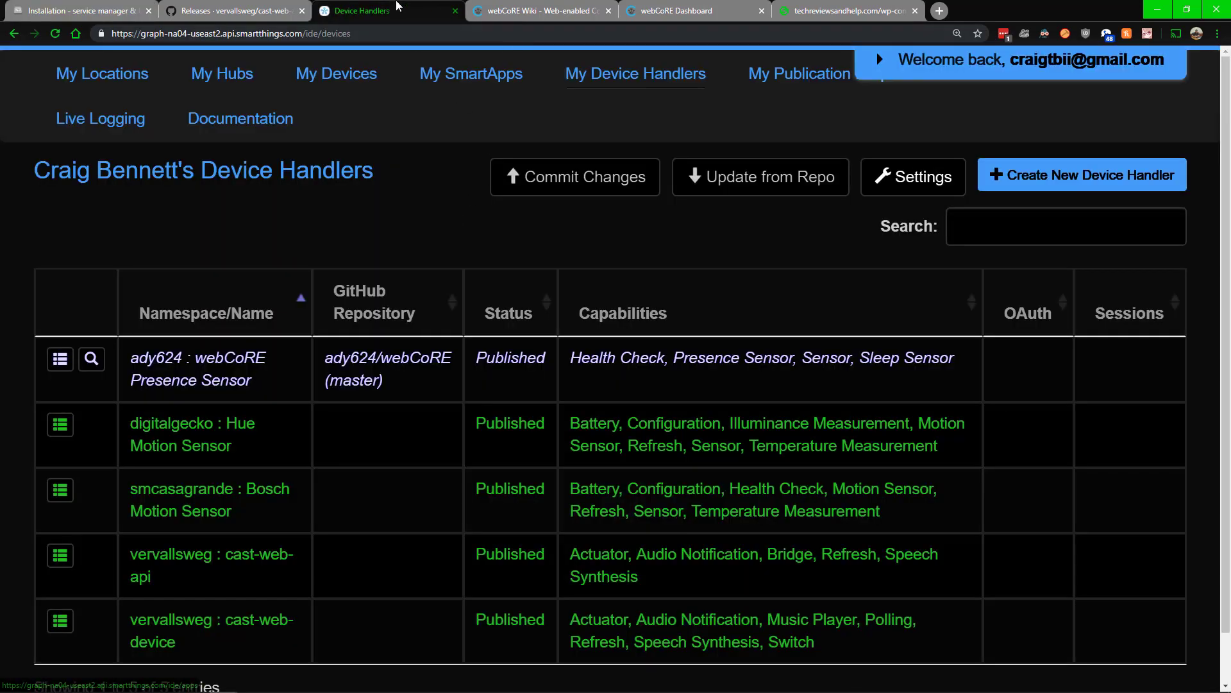
pyautogui.click(130, 11)
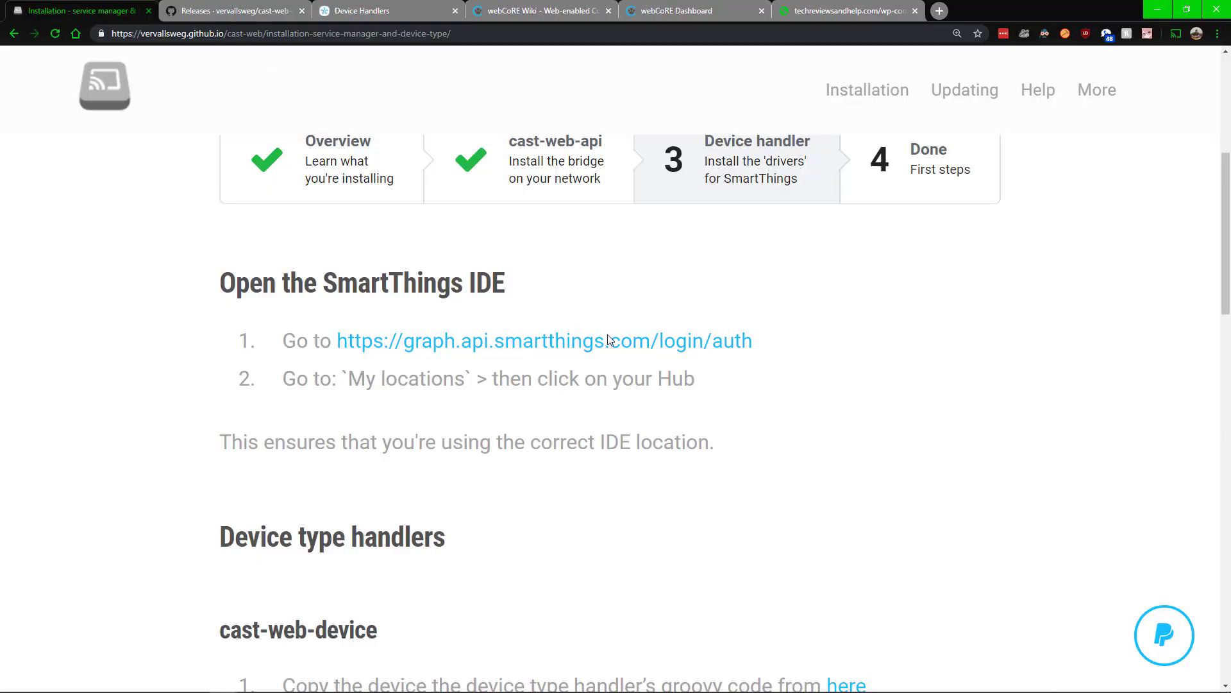
pyautogui.scroll(-5, 531, 481)
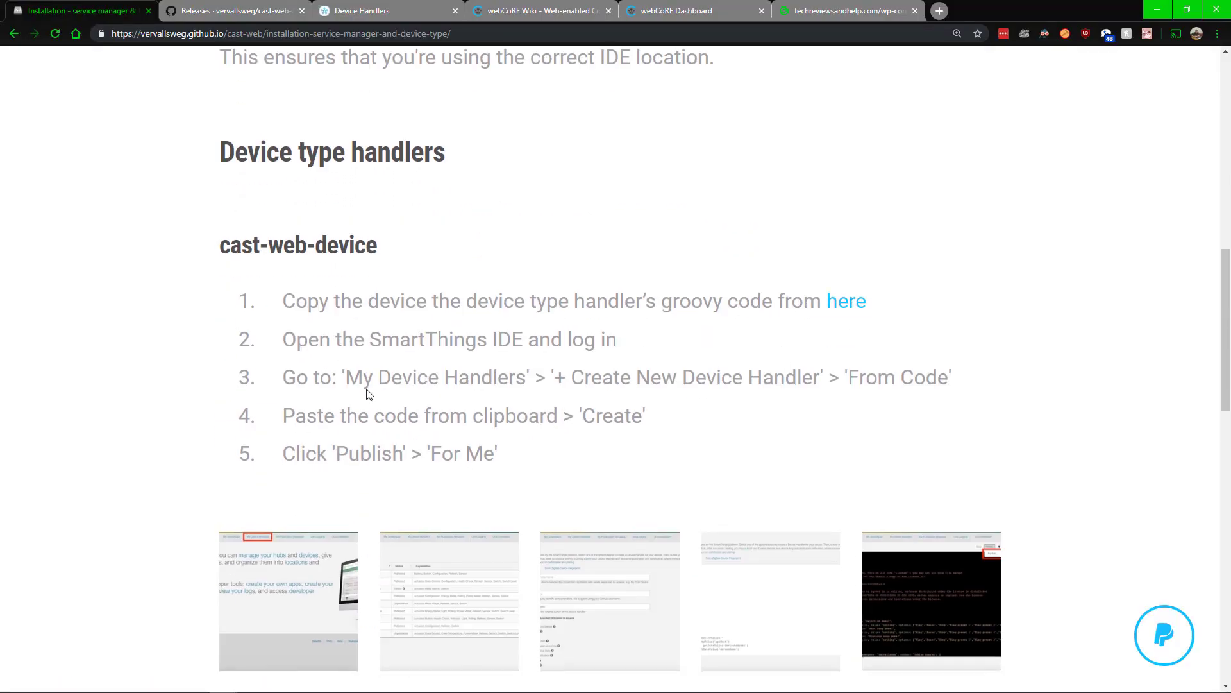
pyautogui.click(407, 10)
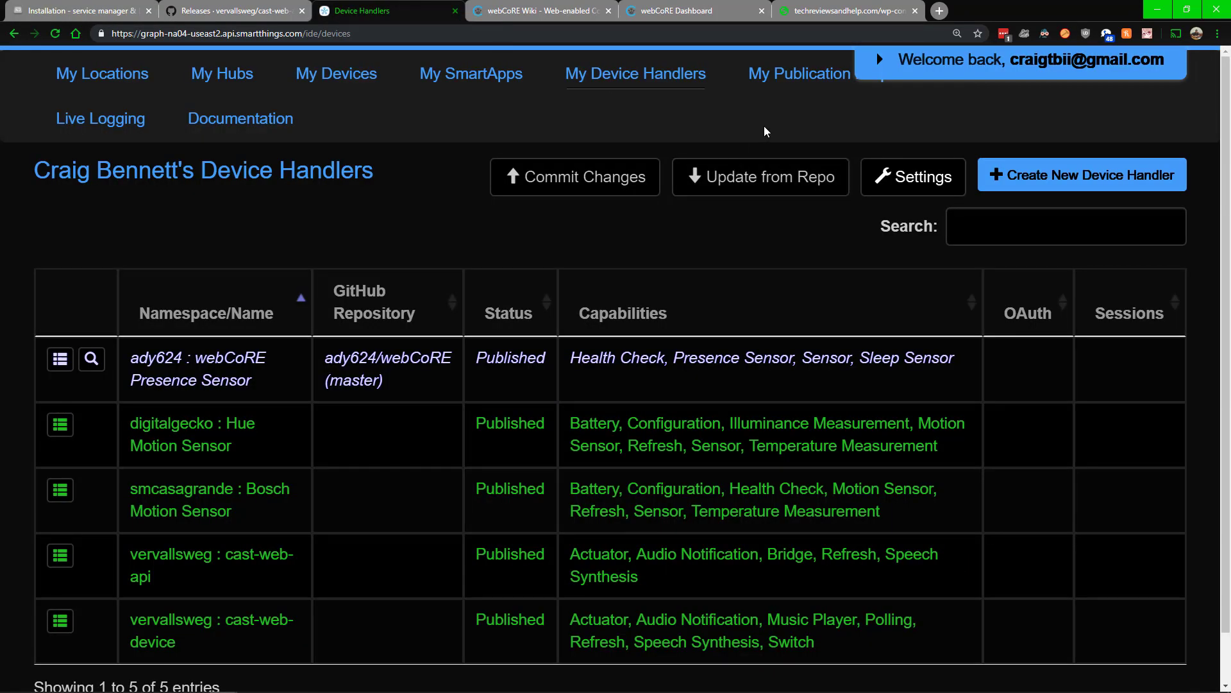
pyautogui.click(64, 11)
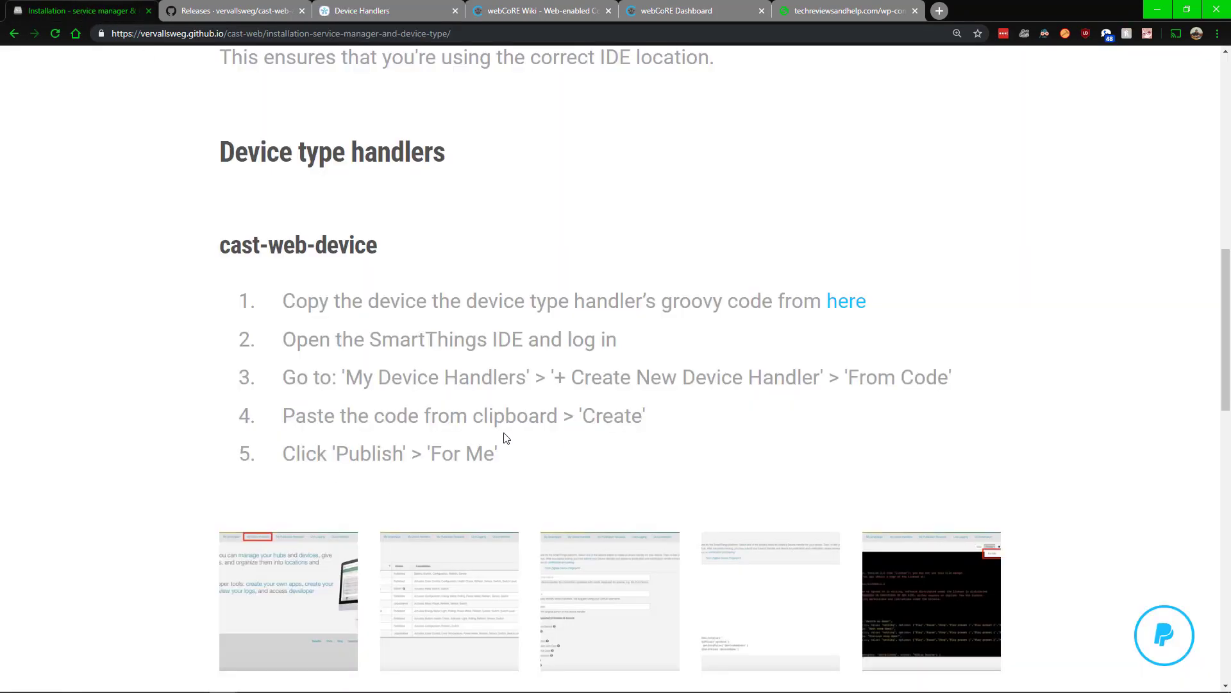
# - Review the device handler creation steps and scroll down to the Service manager section
pyautogui.scroll(-3, 258, 423)
pyautogui.scroll(-4, 580, 468)
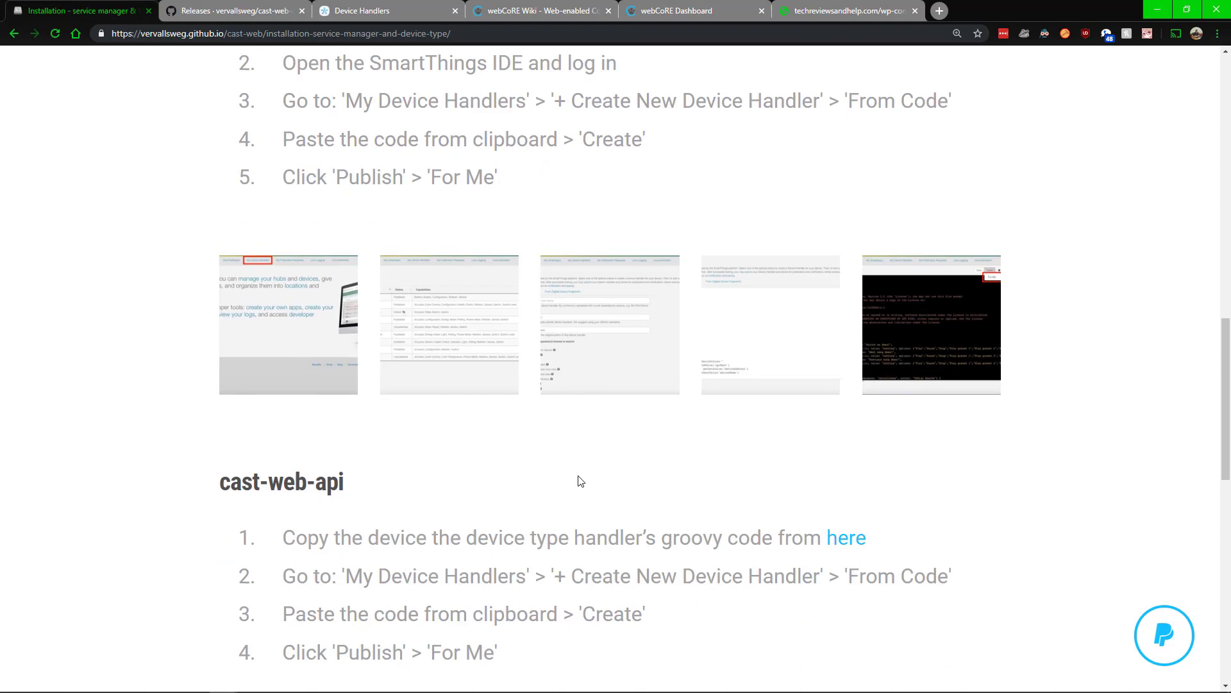
pyautogui.moveTo(539, 442); pyautogui.dragTo(783, 679)
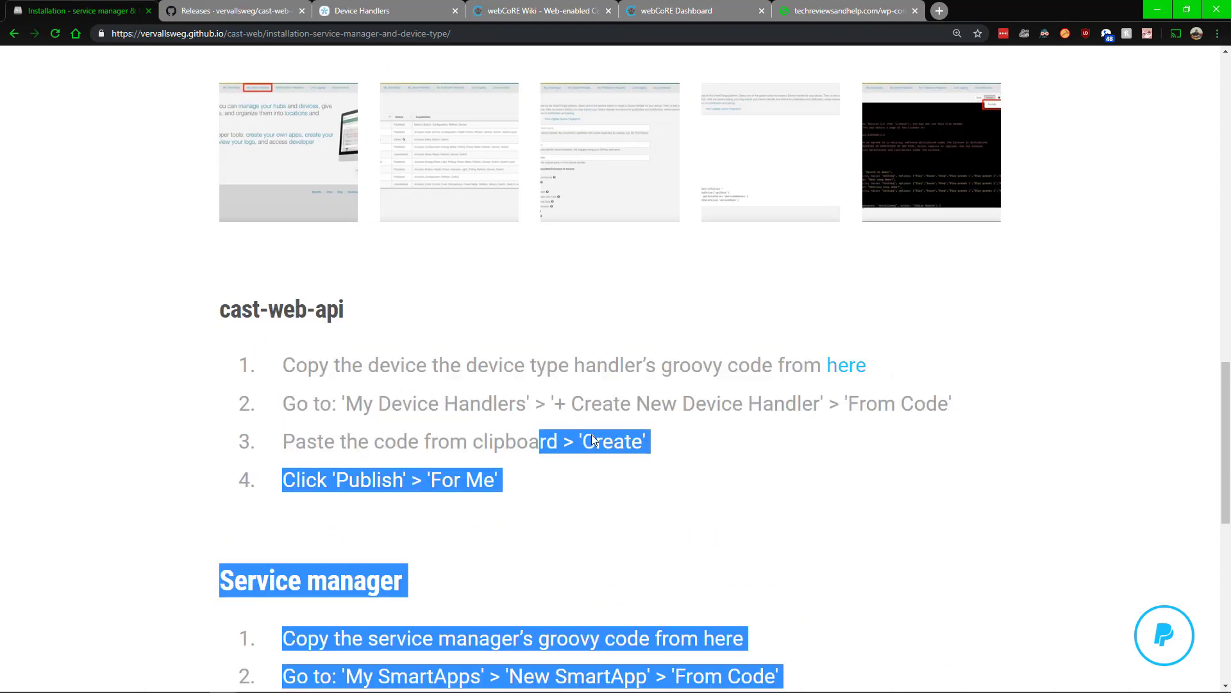
pyautogui.click(529, 449)
pyautogui.moveTo(379, 403); pyautogui.dragTo(626, 443)
pyautogui.click(619, 446)
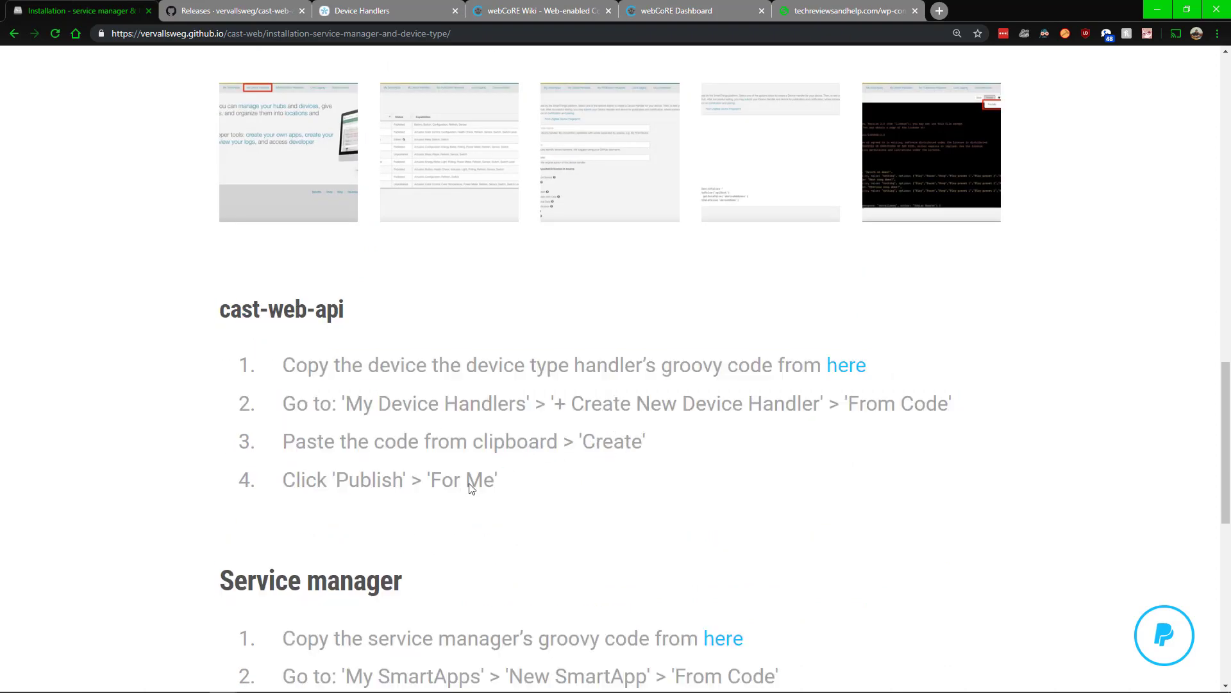
pyautogui.scroll(-3, 385, 475)
pyautogui.moveTo(332, 486); pyautogui.dragTo(596, 489)
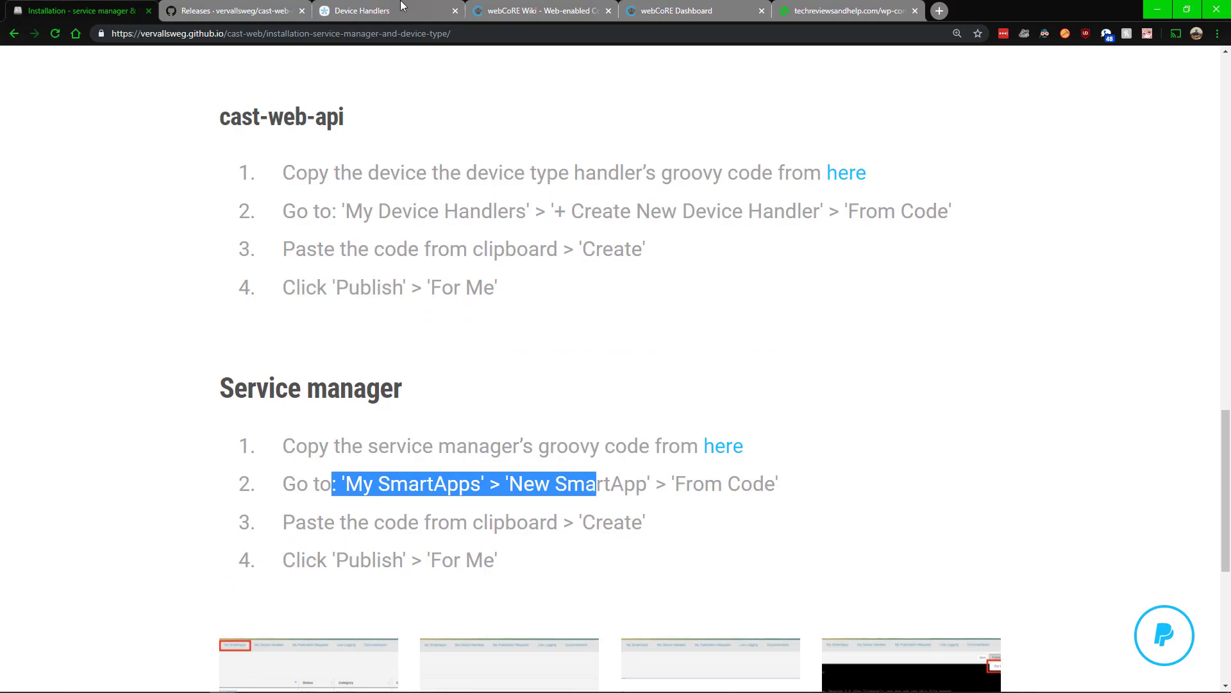
pyautogui.click(335, 11)
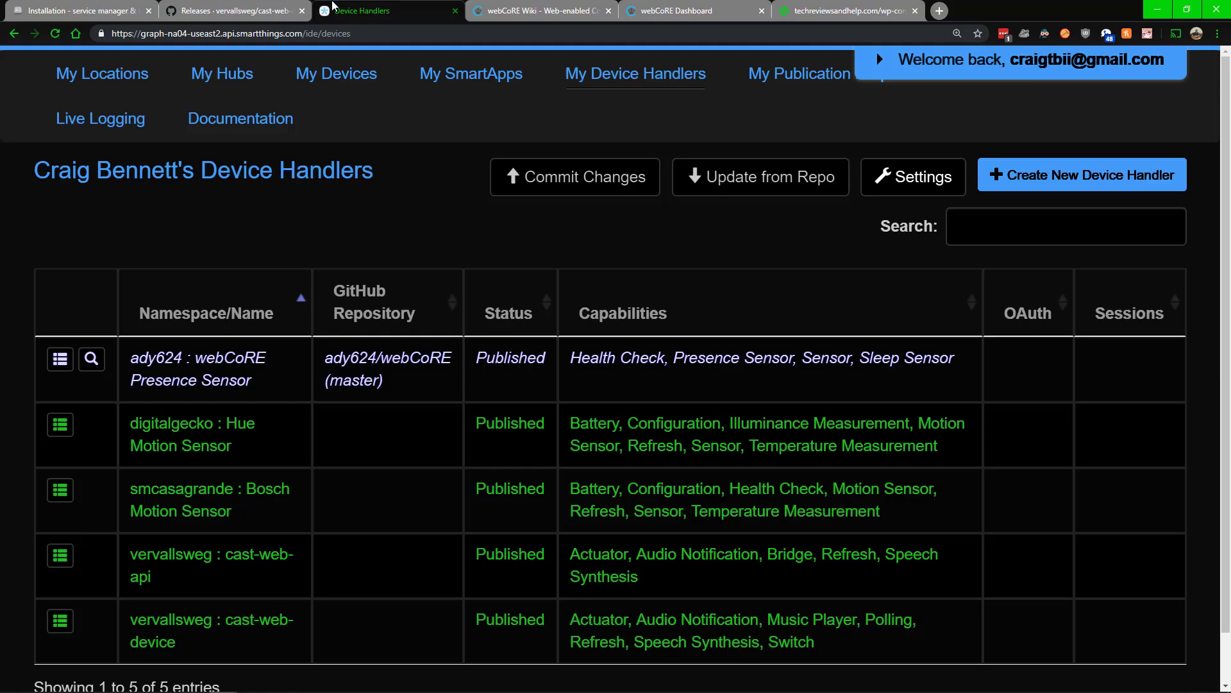
pyautogui.click(71, 11)
pyautogui.click(477, 509)
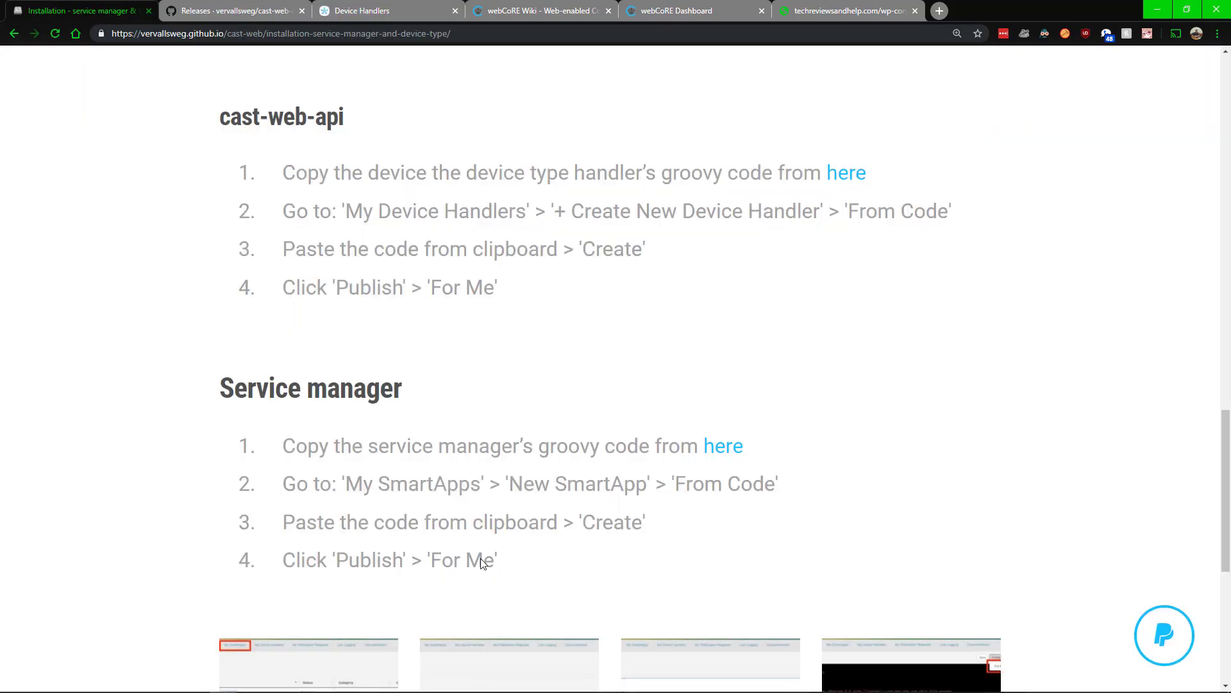
pyautogui.scroll(2, 468, 549)
pyautogui.scroll(-4, 472, 547)
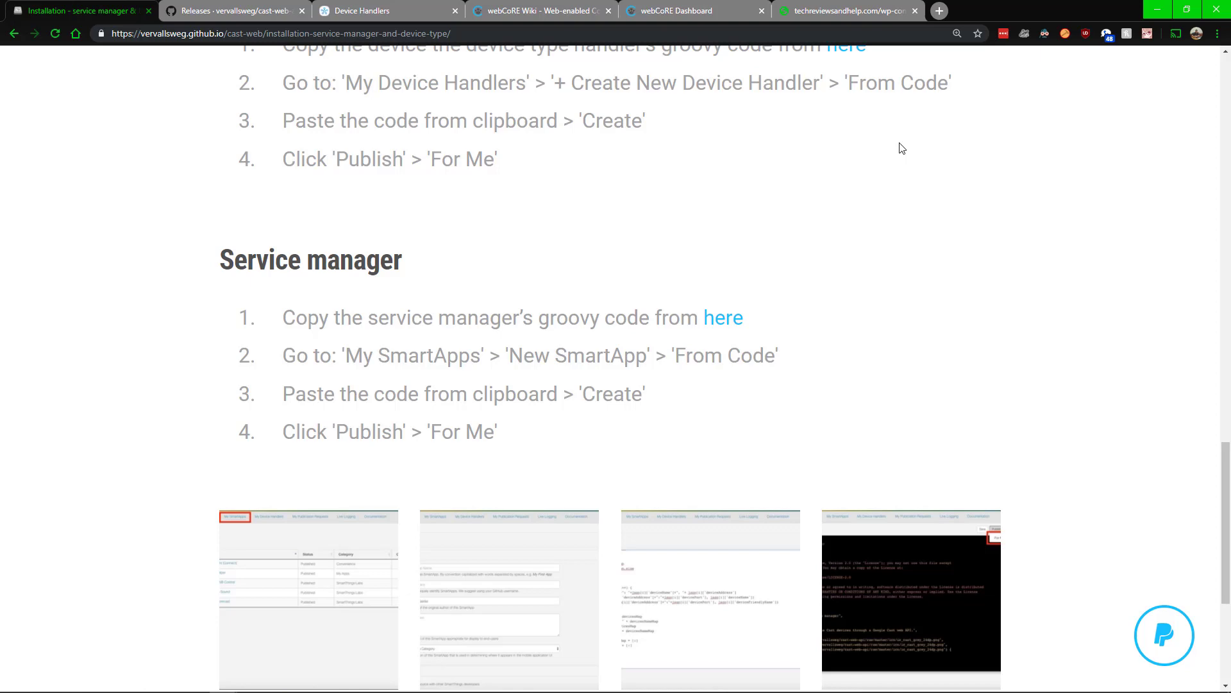
# - On the phone, go to Add a SmartApp > My Apps and view the webCoRE entry
pyautogui.click(1157, 9)
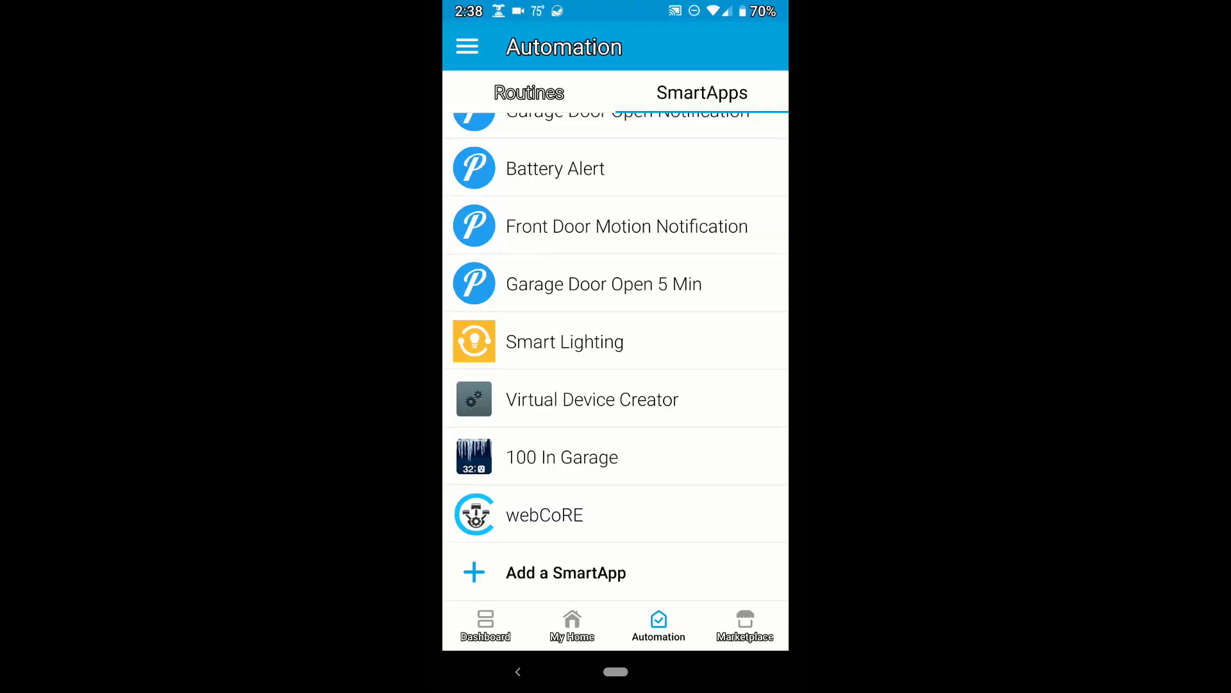
pyautogui.scroll(6, 615, 353)
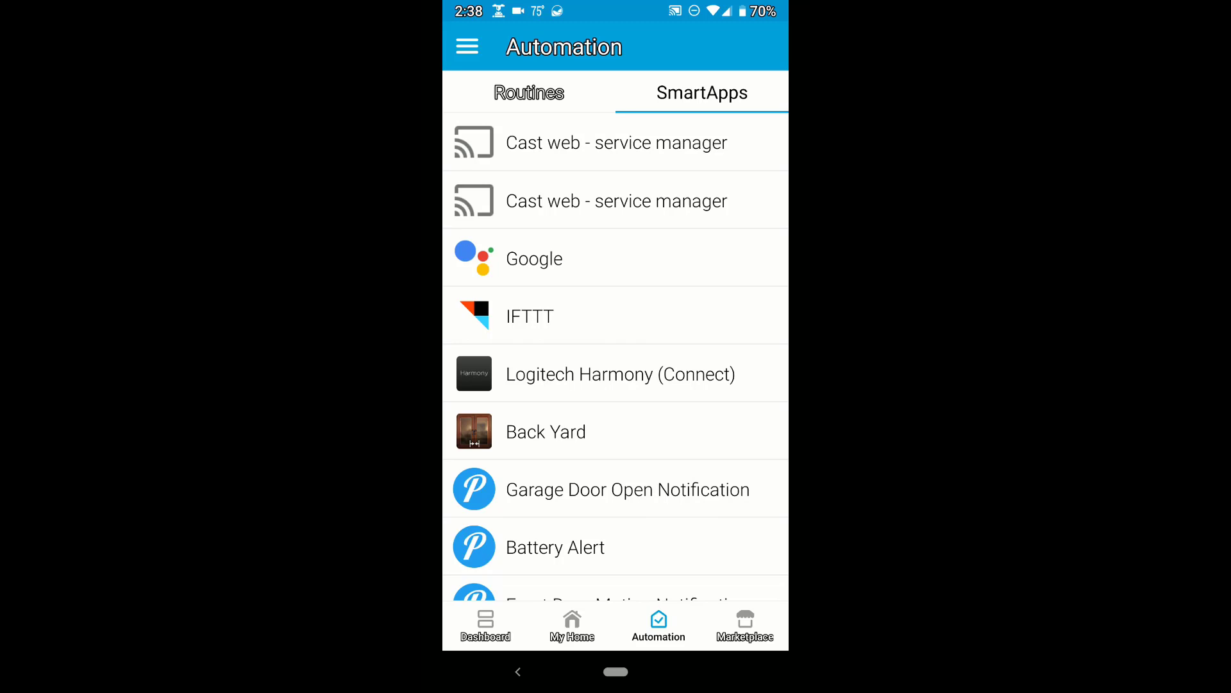
pyautogui.scroll(-10, 615, 356)
pyautogui.click(564, 572)
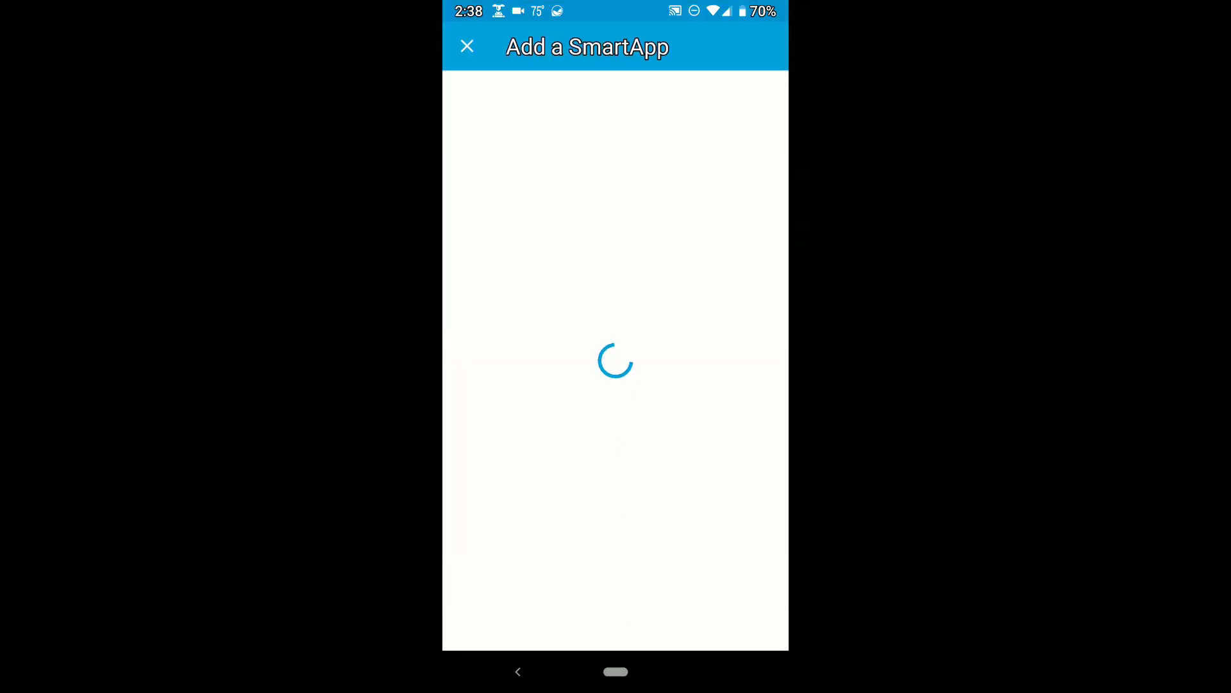
pyautogui.scroll(-3, 616, 359)
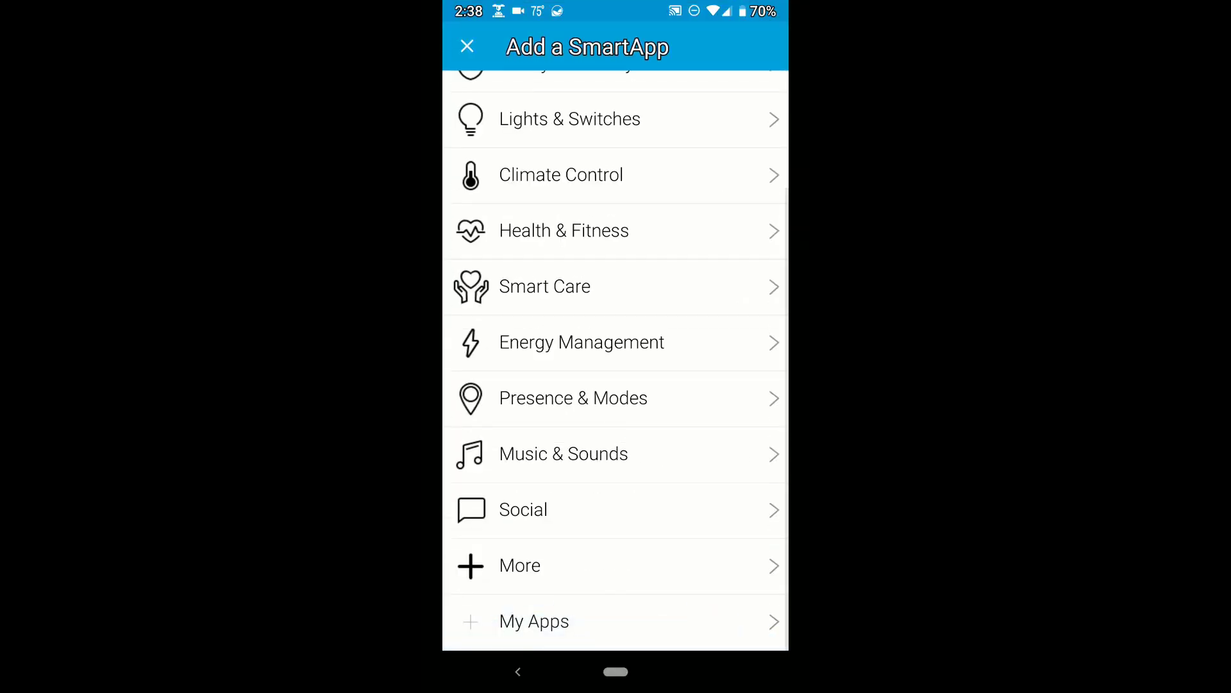
pyautogui.click(534, 621)
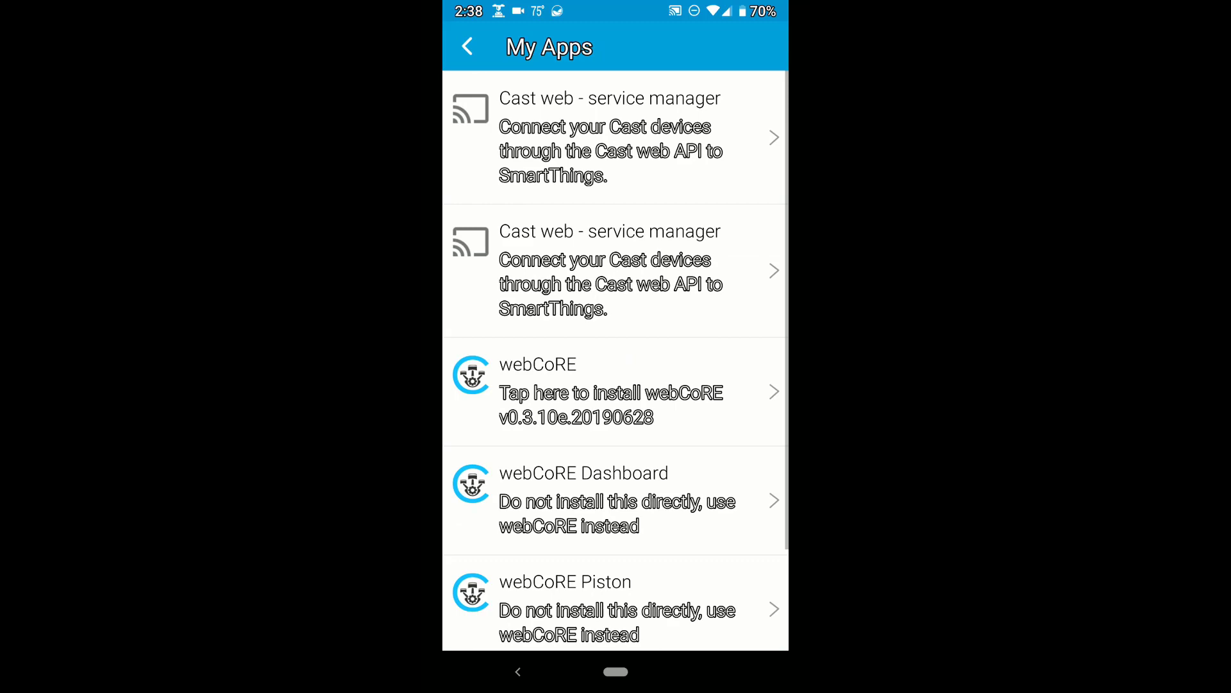
pyautogui.click(610, 392)
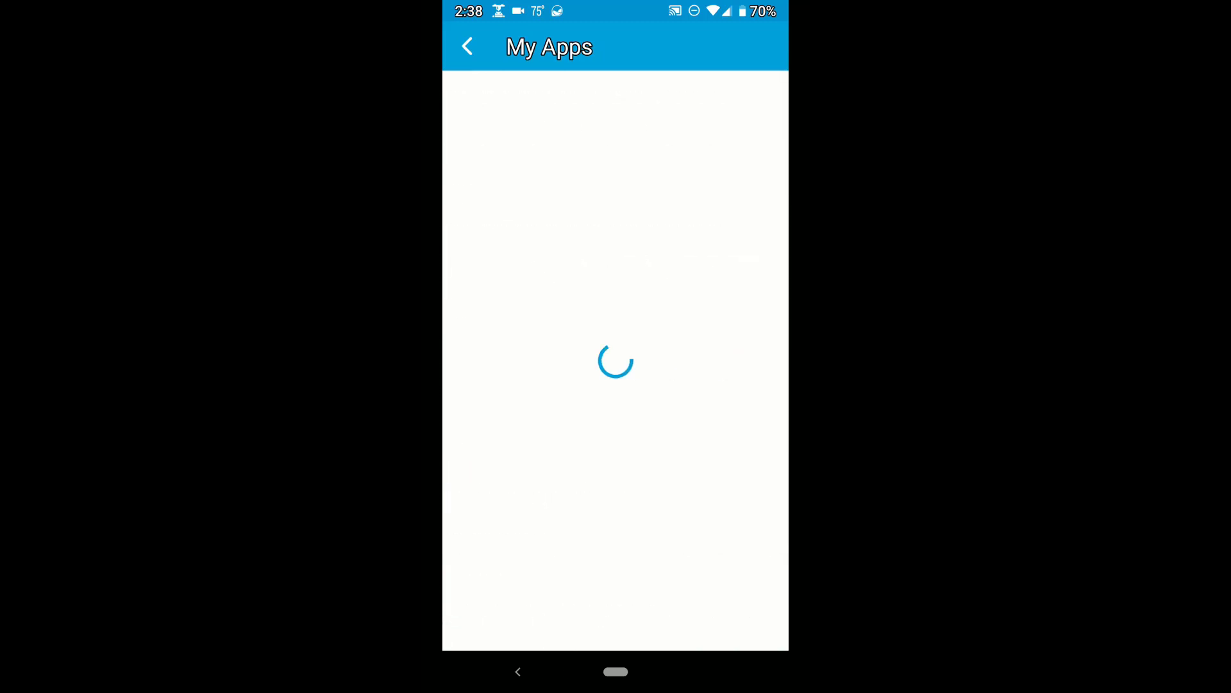
# - Back out of My Apps to the Automation SmartApps list
pyautogui.press('Escape')
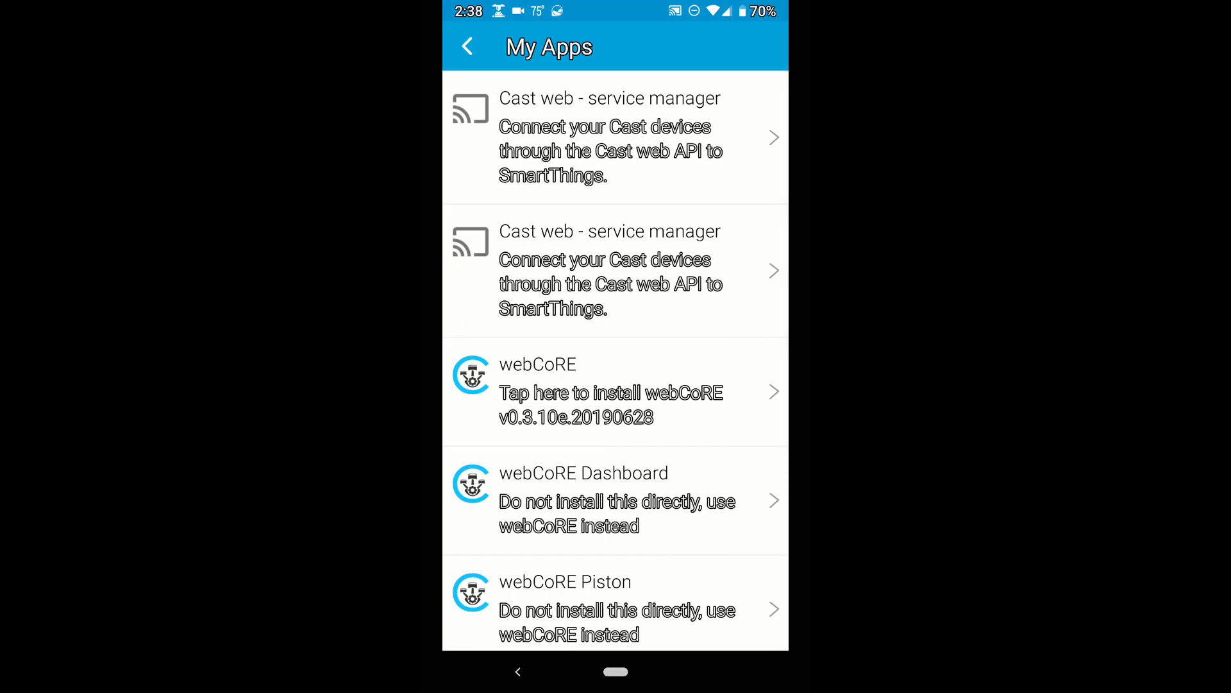
pyautogui.press('Escape')
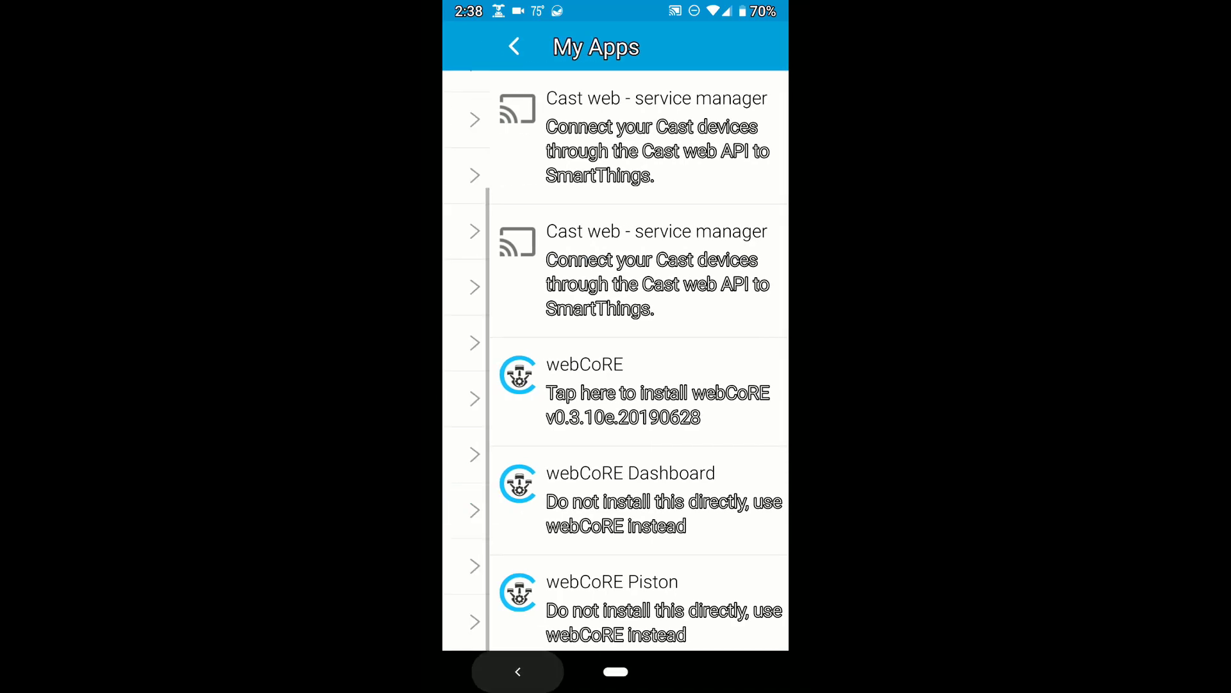
pyautogui.press('Escape')
pyautogui.scroll(3, 616, 353)
pyautogui.scroll(4, 616, 353)
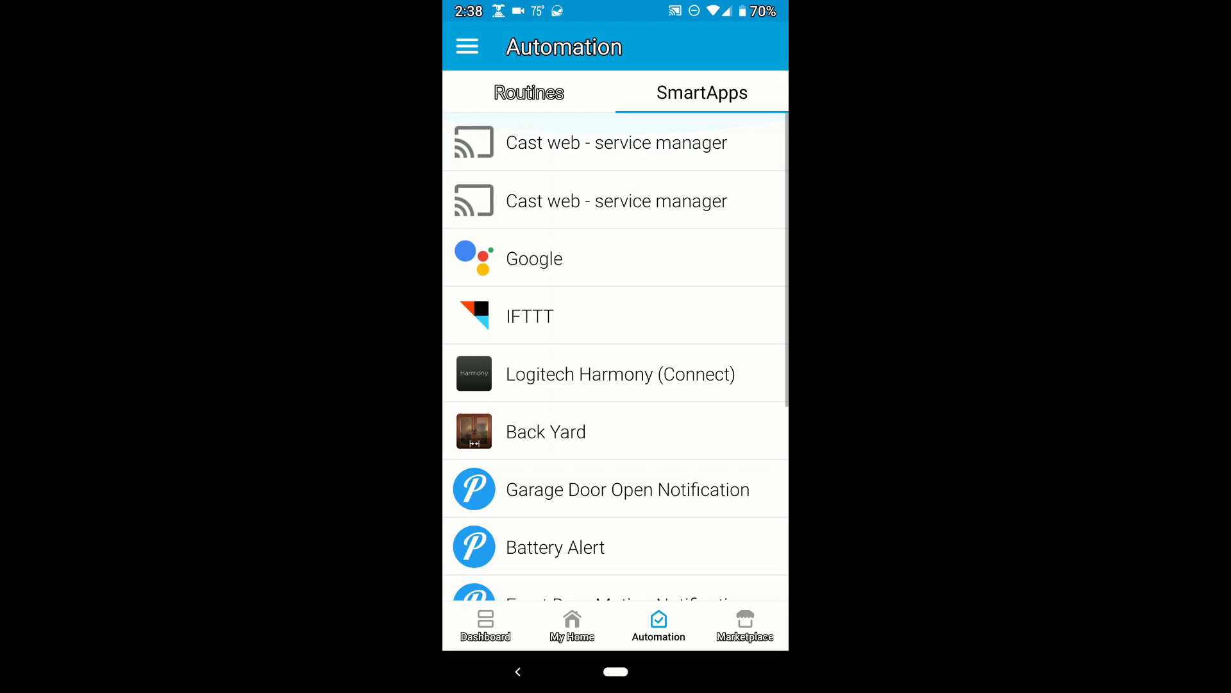
# - Open Cast web - service manager and check API host 192.168.86.54:3000 and the installed Cast devices
pyautogui.click(615, 141)
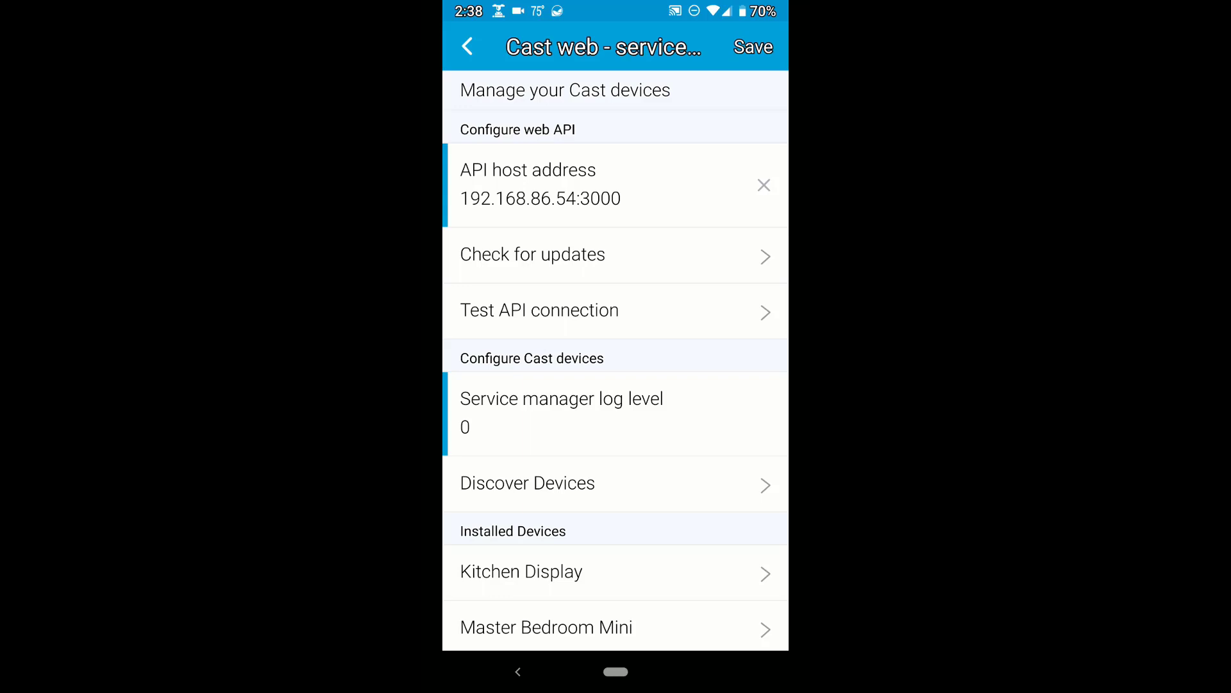
pyautogui.click(541, 184)
pyautogui.scroll(-2, 557, 414)
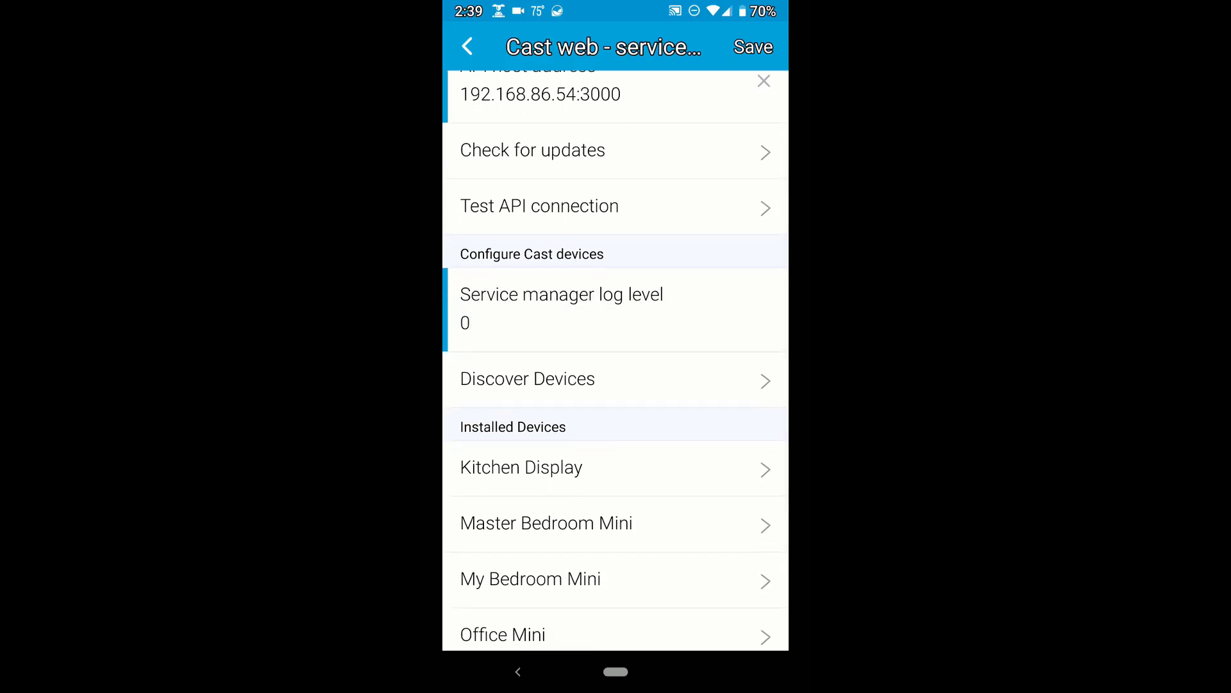
pyautogui.scroll(2, 616, 359)
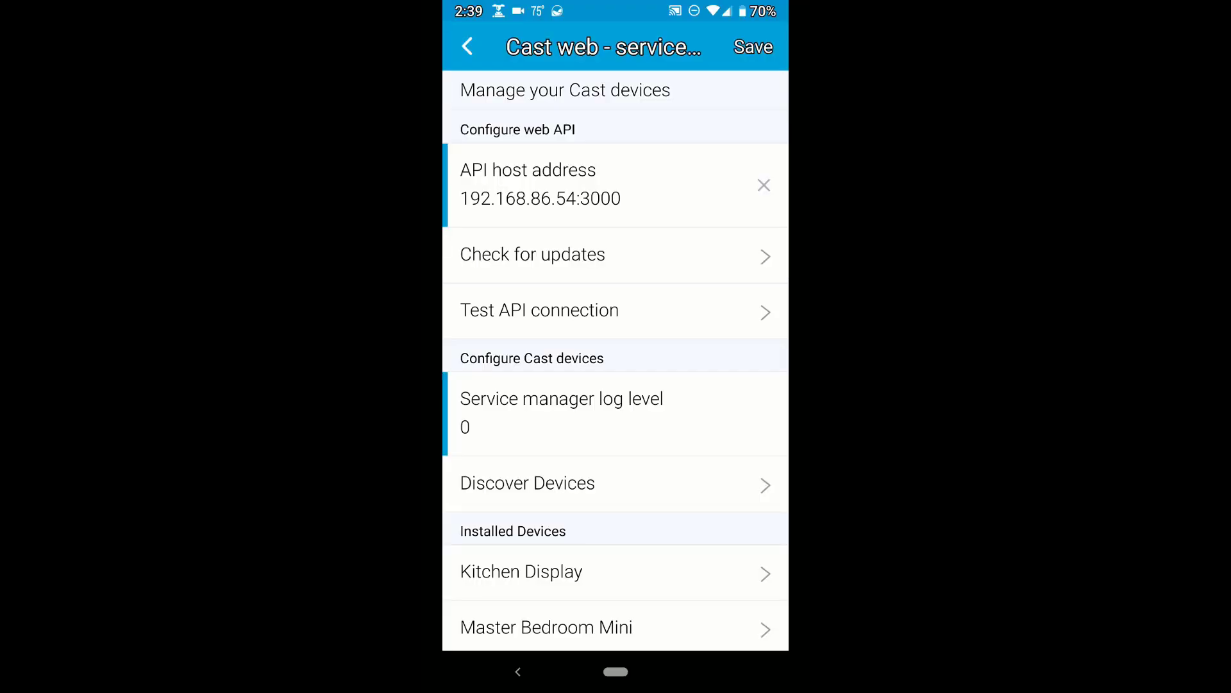
pyautogui.scroll(-3, 615, 359)
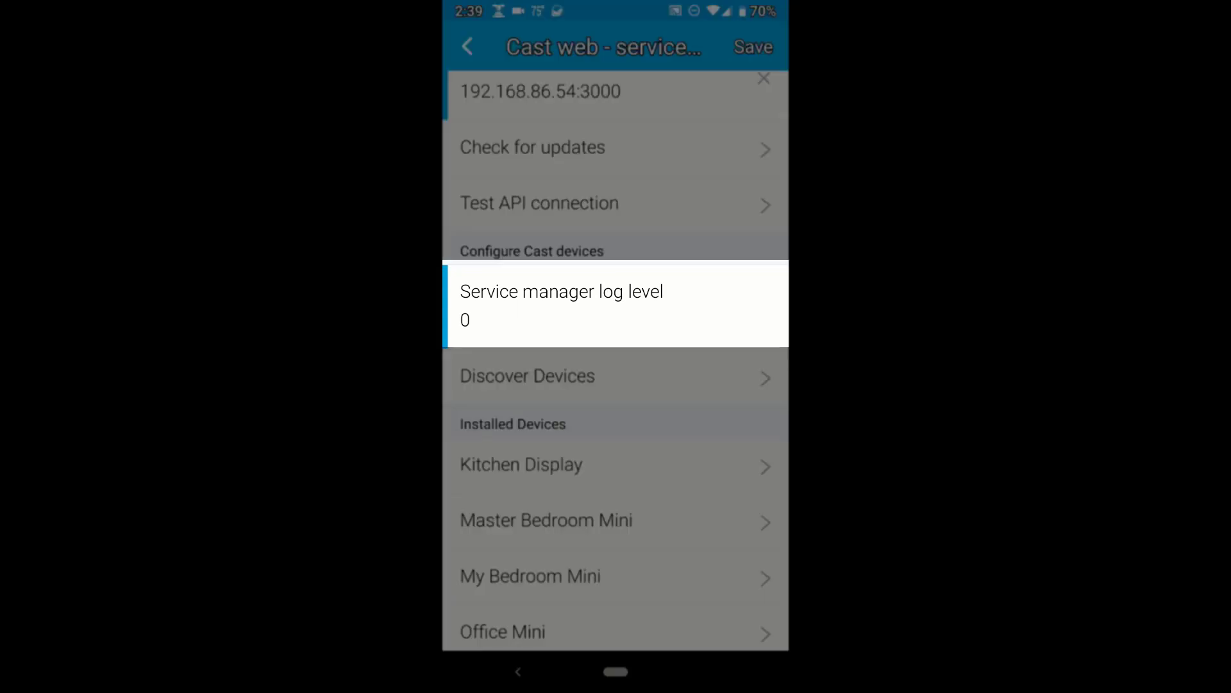
# - Run Discover Devices, confirm all five Cast speakers in Select Cast Device, then exit the settings
pyautogui.click(528, 376)
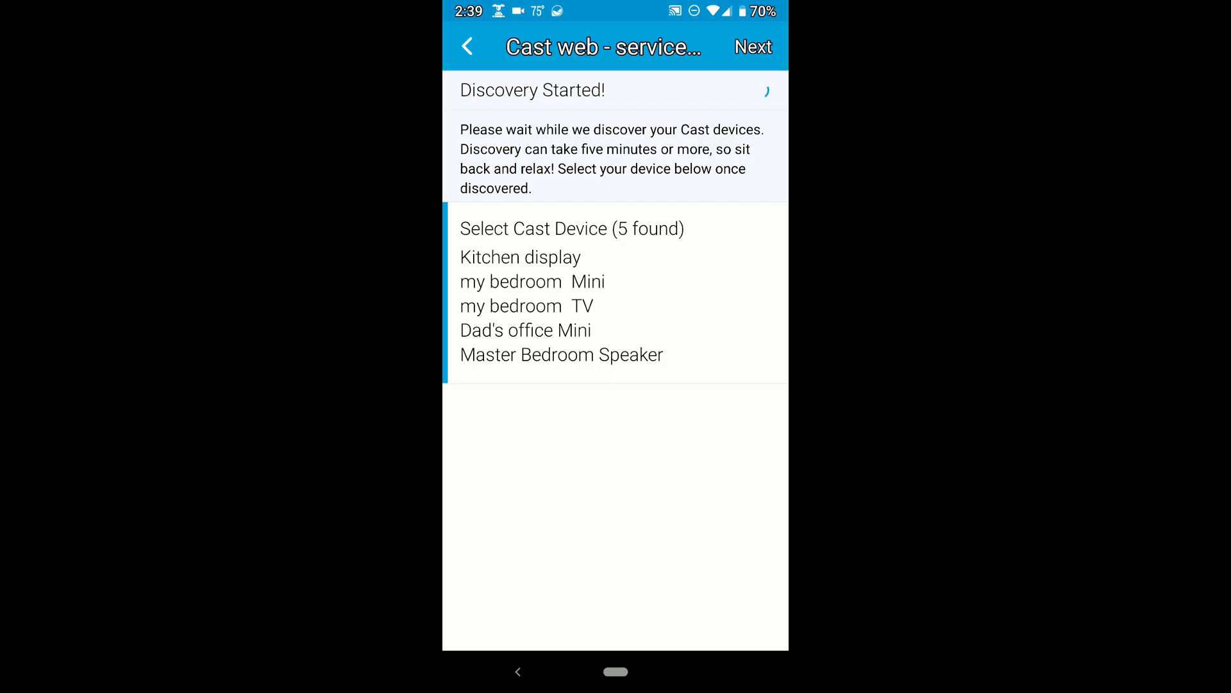
pyautogui.click(564, 291)
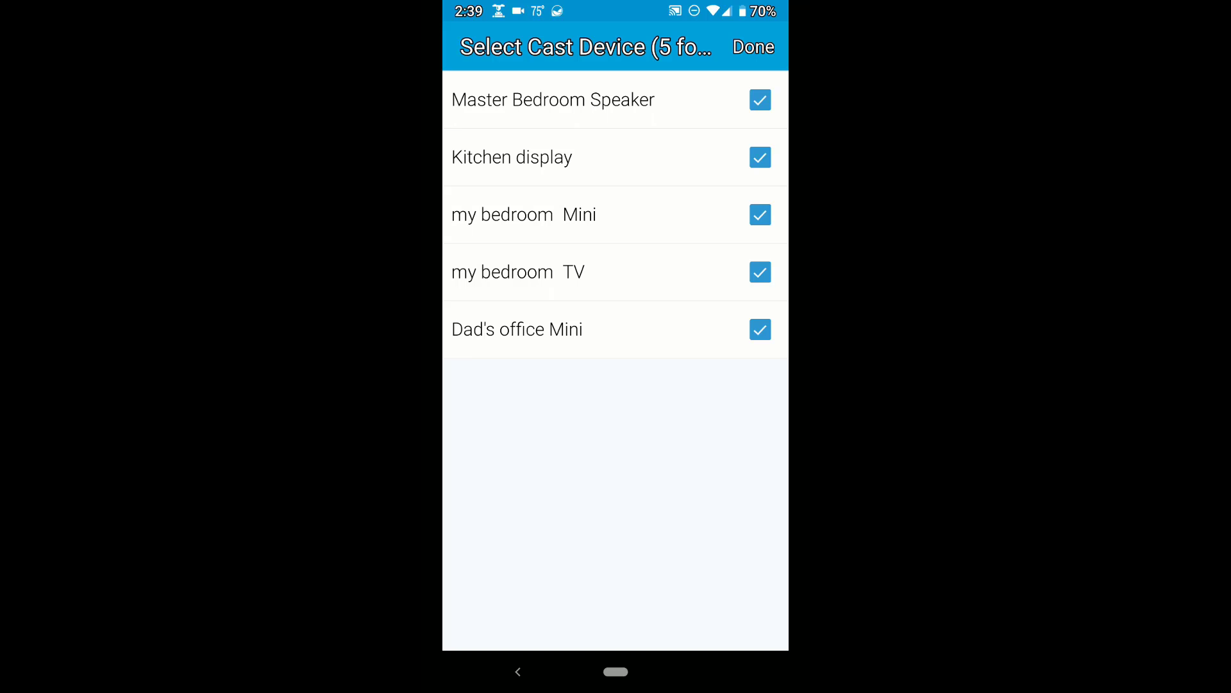
pyautogui.click(754, 46)
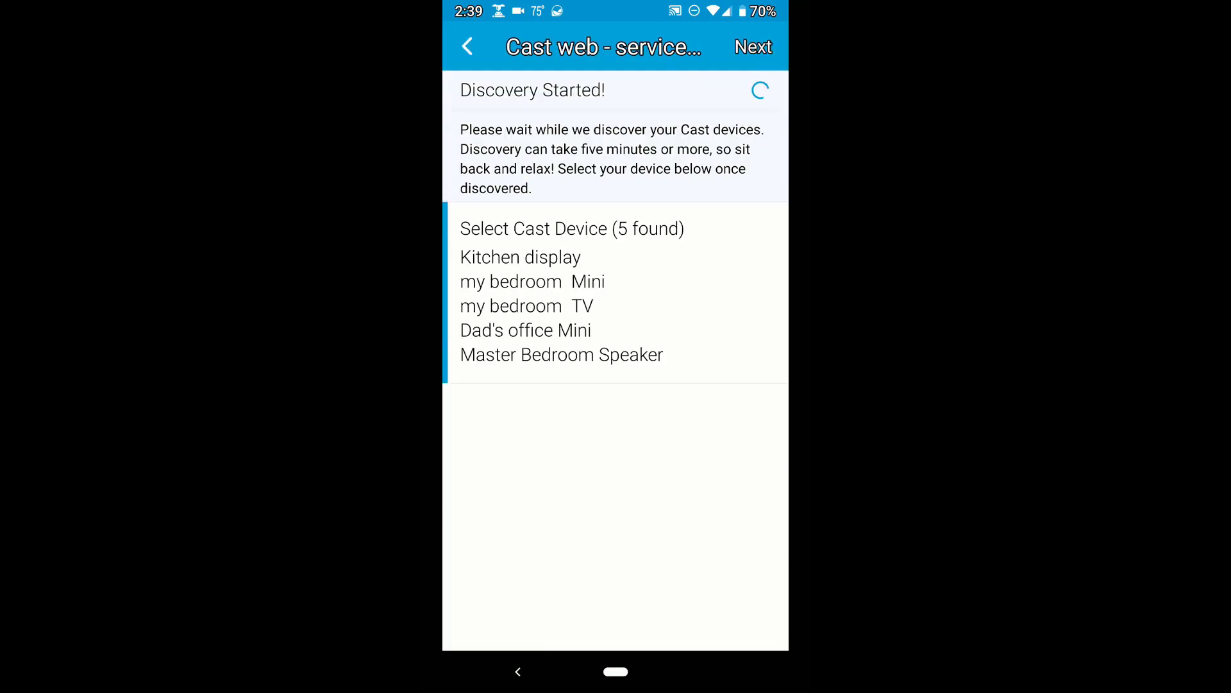
pyautogui.click(753, 46)
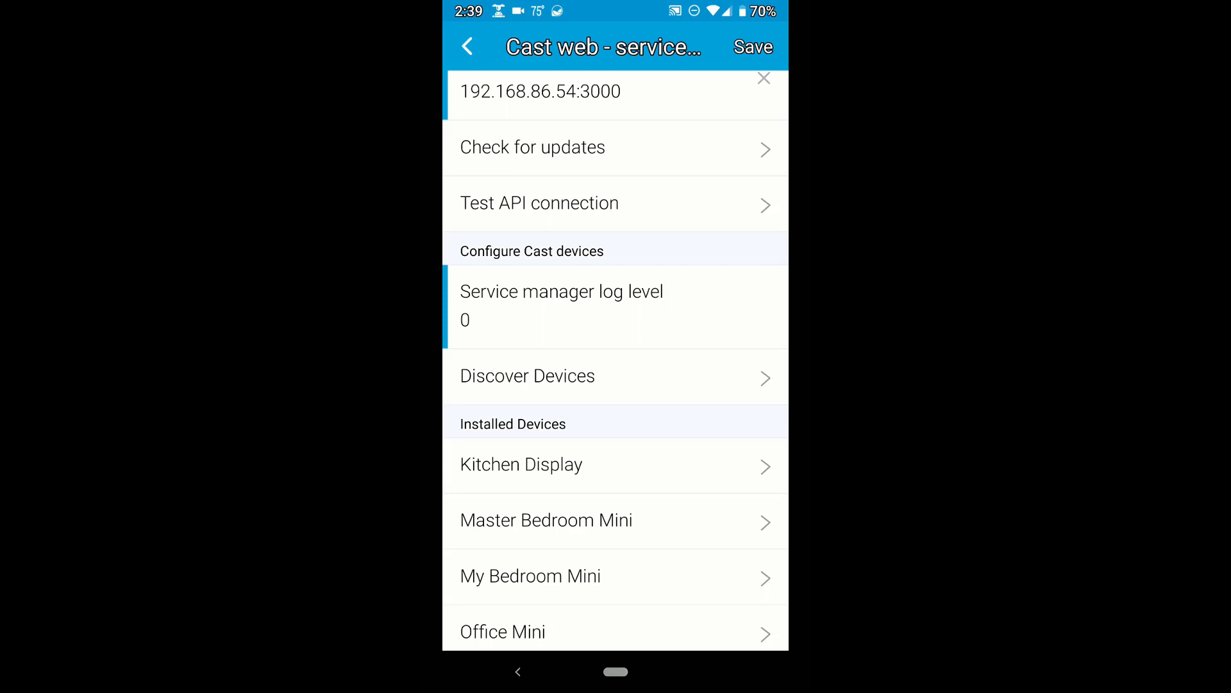
pyautogui.click(517, 671)
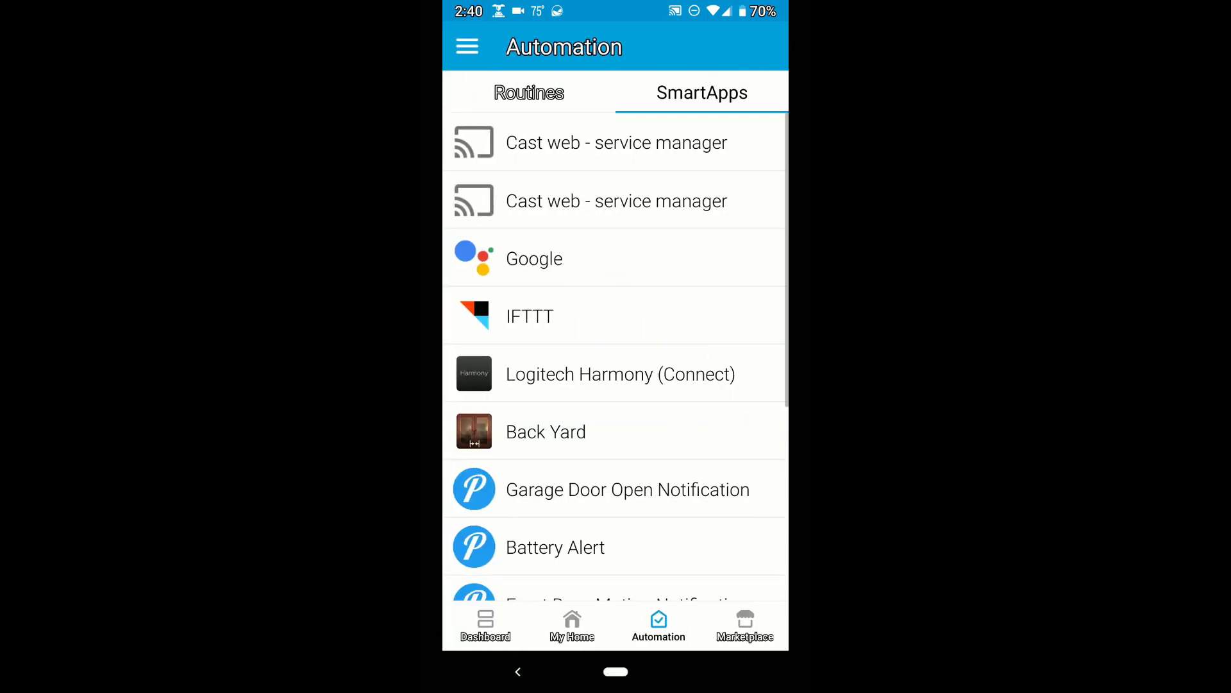
# - Open cast-web-device from My Home Things, view its controls and settings, discard changes, and go back
pyautogui.click(572, 625)
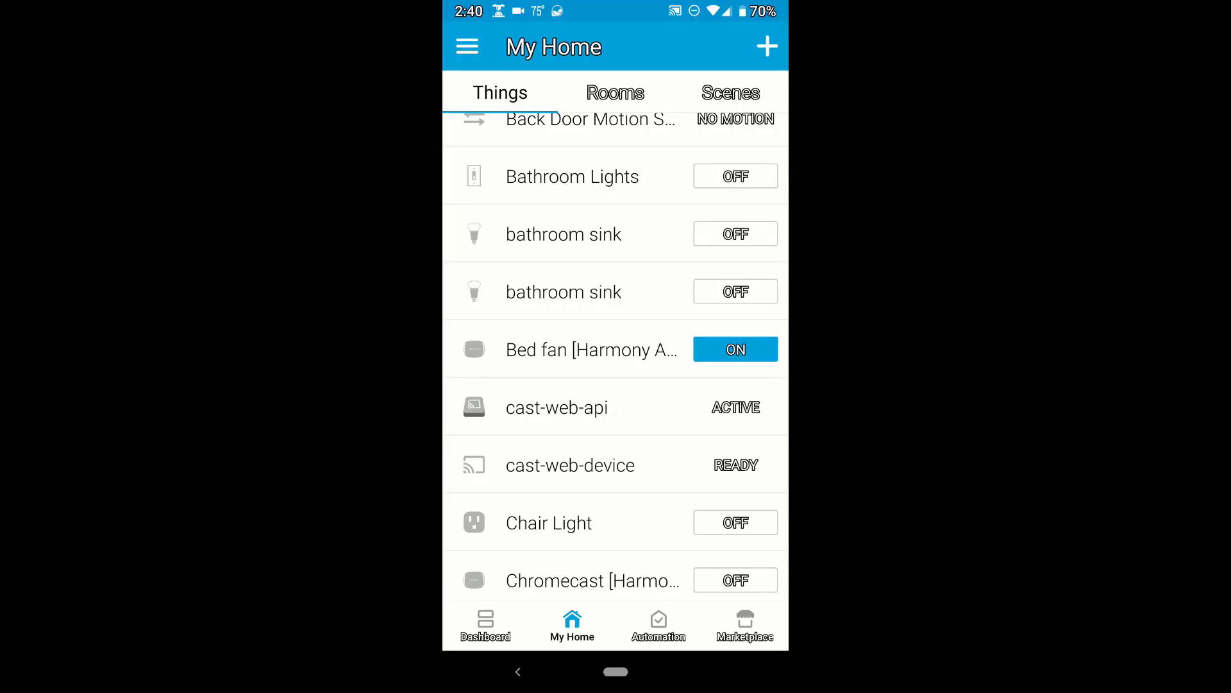
pyautogui.click(570, 465)
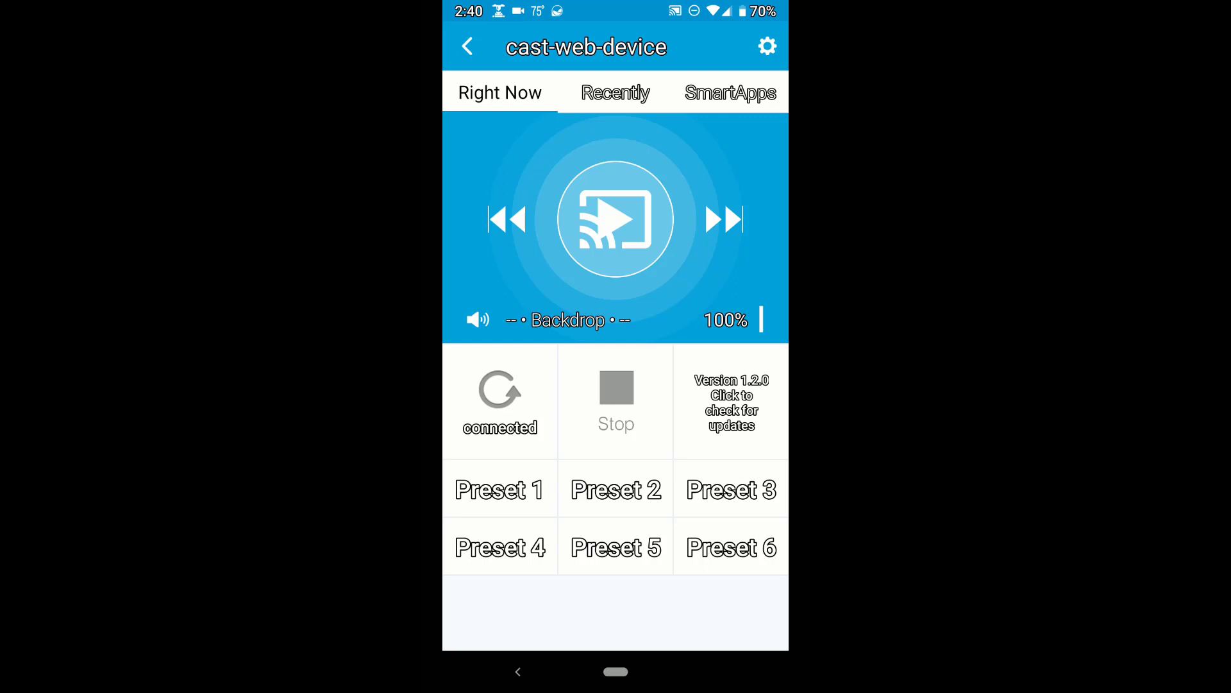
pyautogui.click(767, 46)
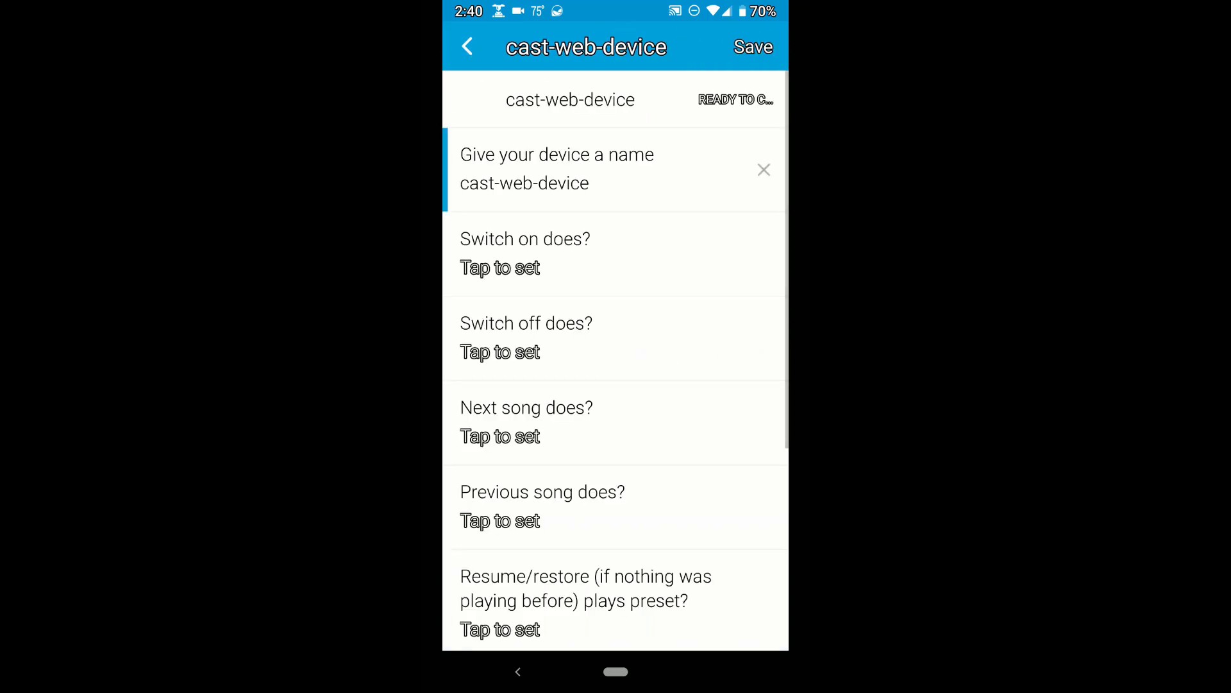
pyautogui.click(588, 183)
pyautogui.click(518, 671)
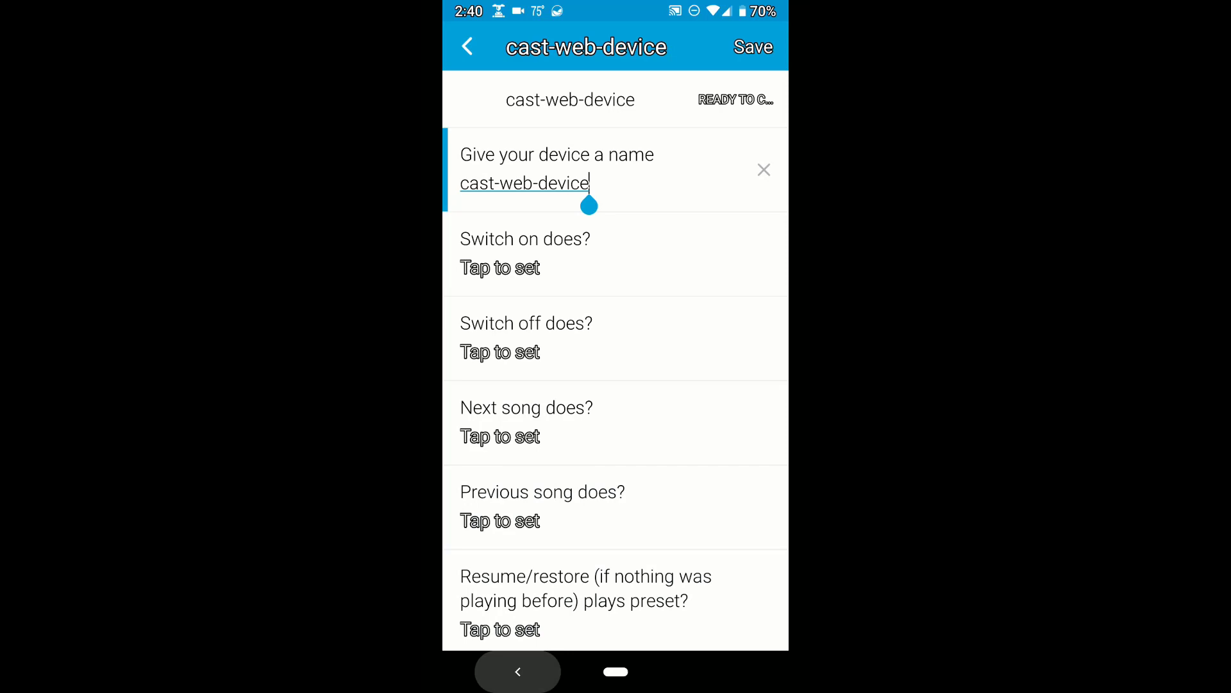
pyautogui.click(517, 672)
pyautogui.click(731, 397)
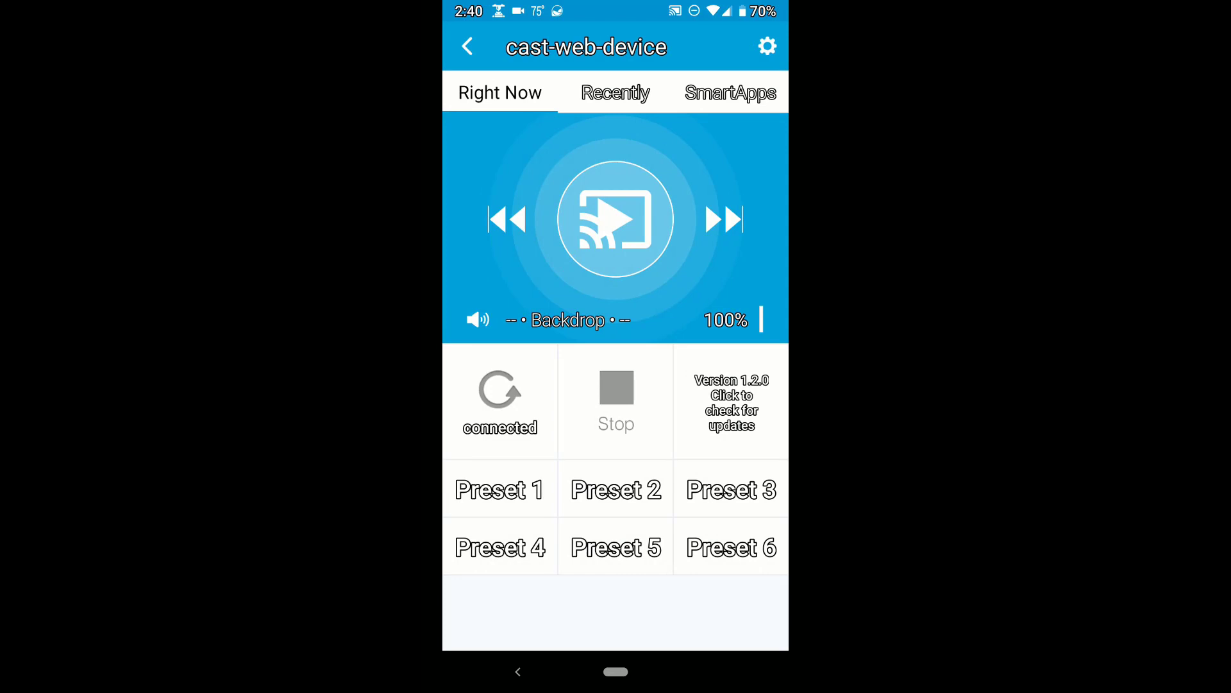
pyautogui.click(518, 672)
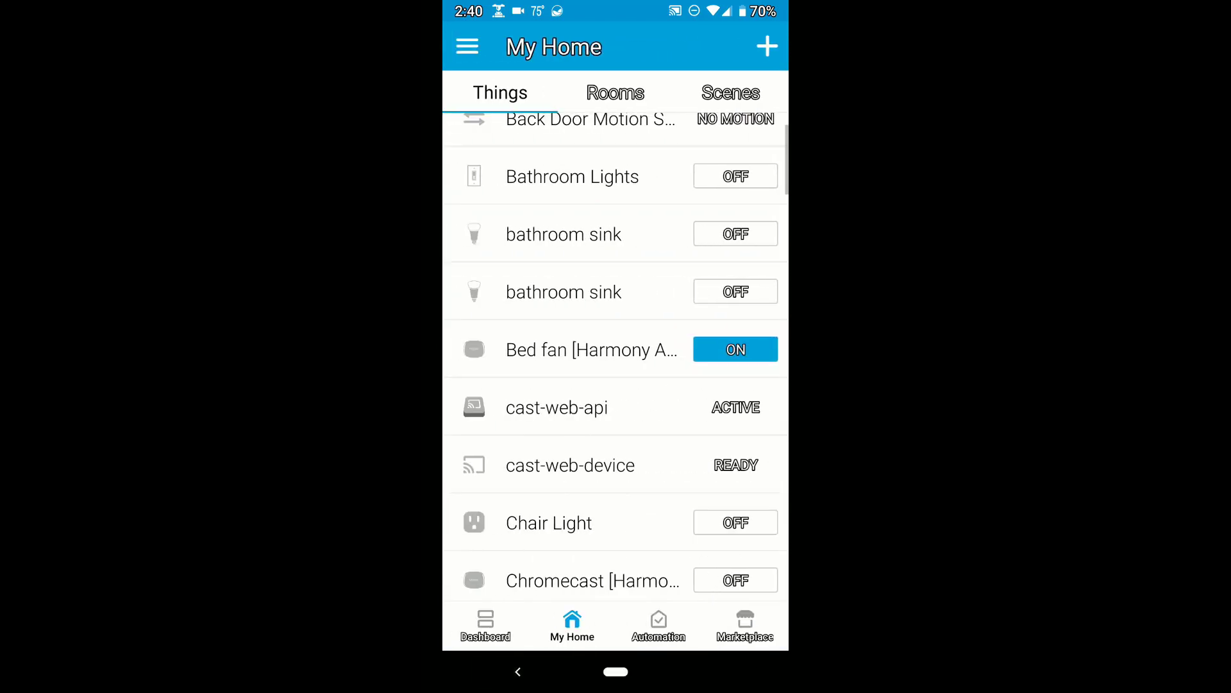
# - Open the webCoRE SmartApp's Available devices page
pyautogui.click(658, 626)
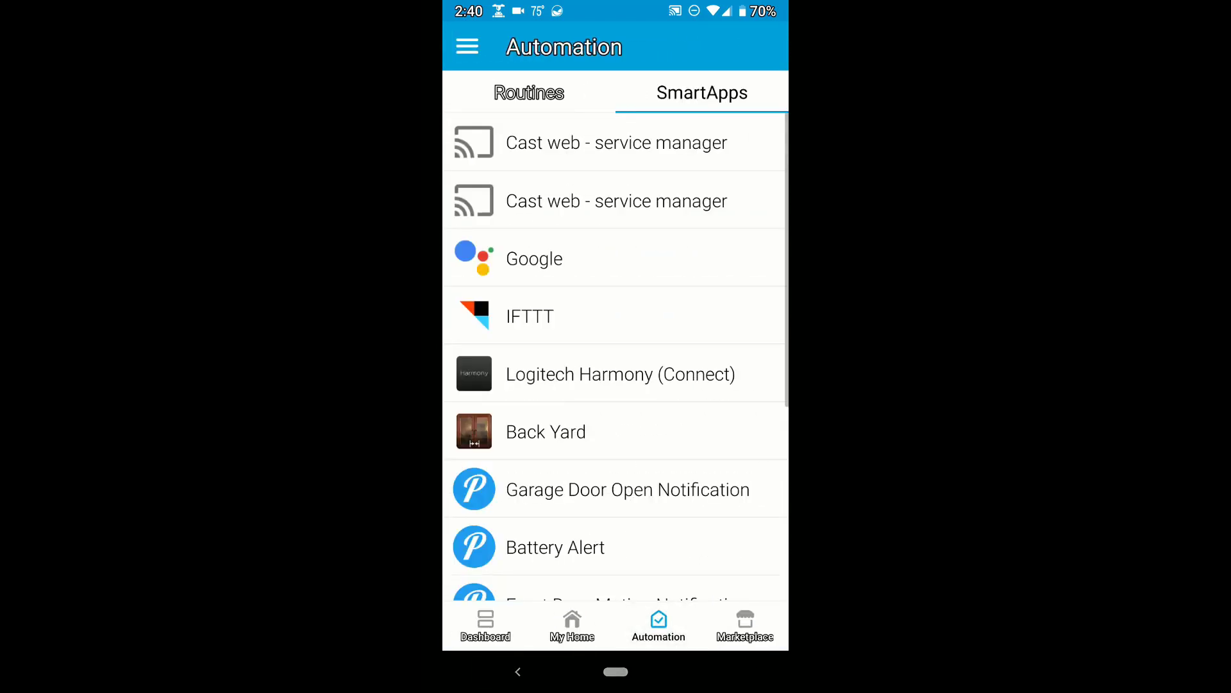
pyautogui.scroll(-6, 616, 356)
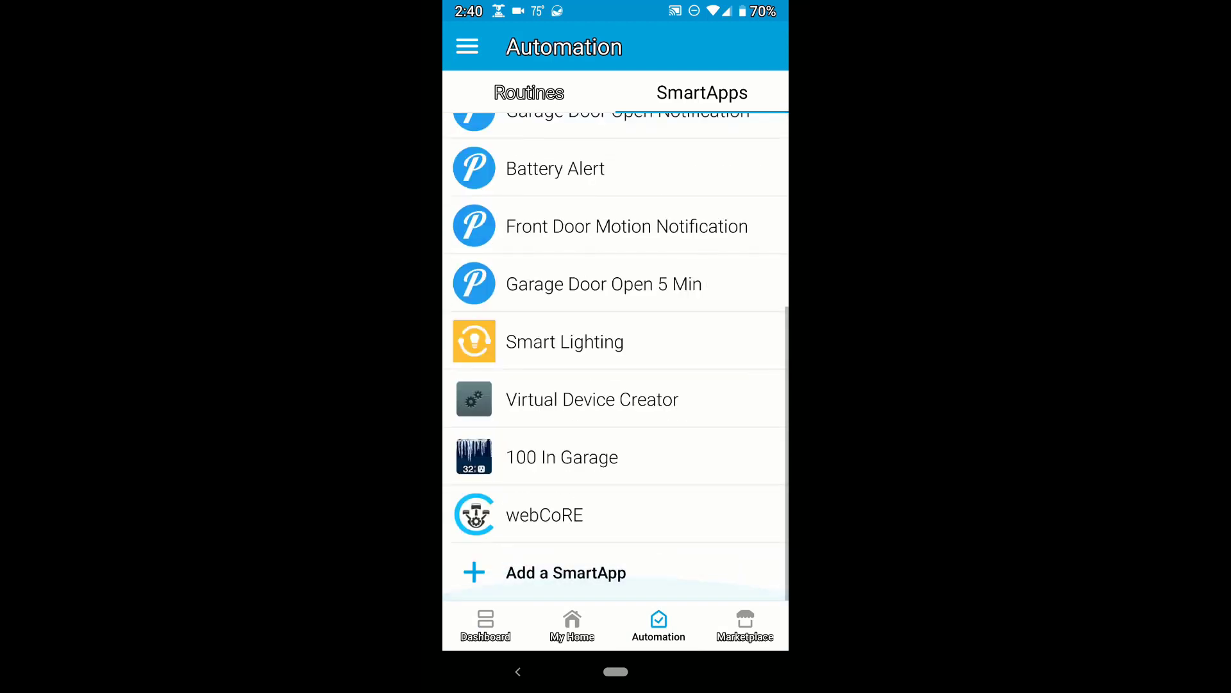
pyautogui.click(545, 514)
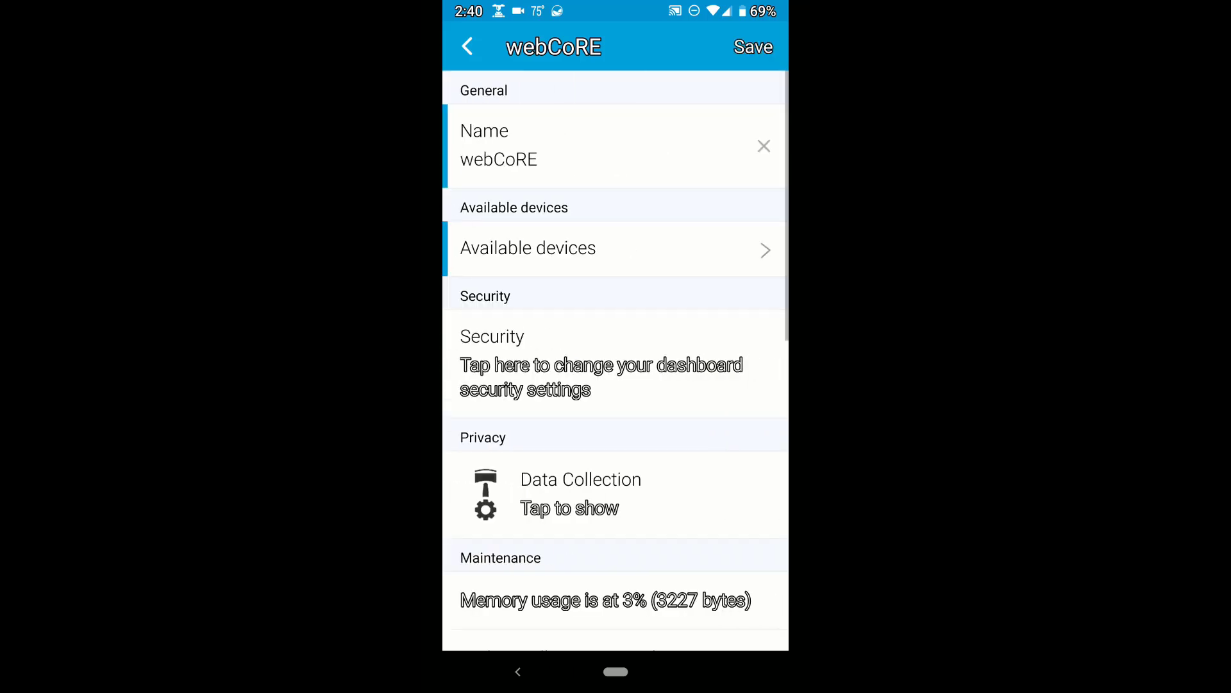
pyautogui.click(528, 249)
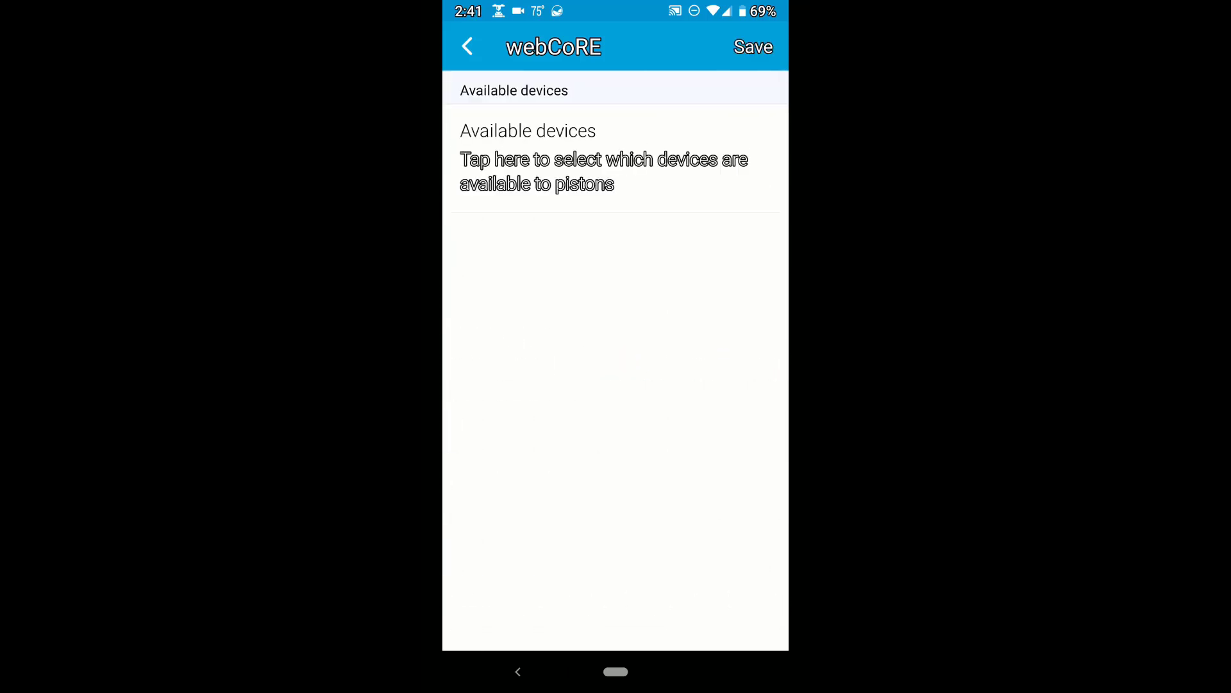
# - Check the sensors and the four Google speakers under audio notification devices, then return to webCoRE's main page
pyautogui.click(528, 160)
pyautogui.scroll(-10, 616, 359)
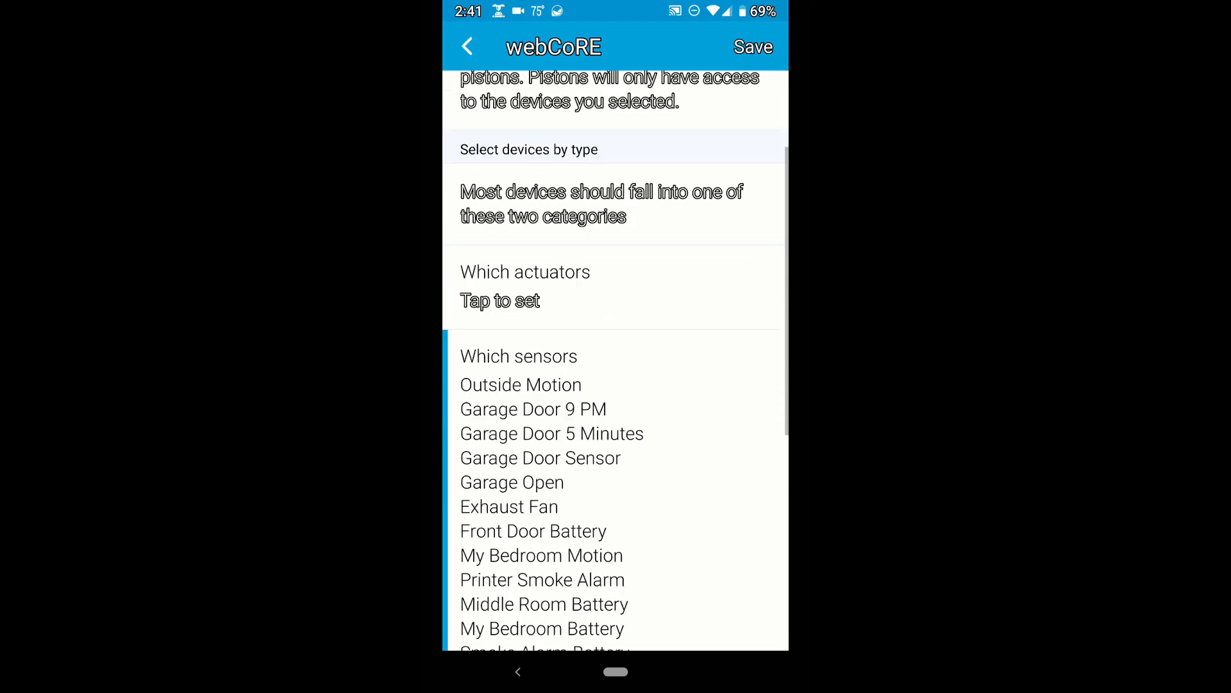
pyautogui.click(754, 46)
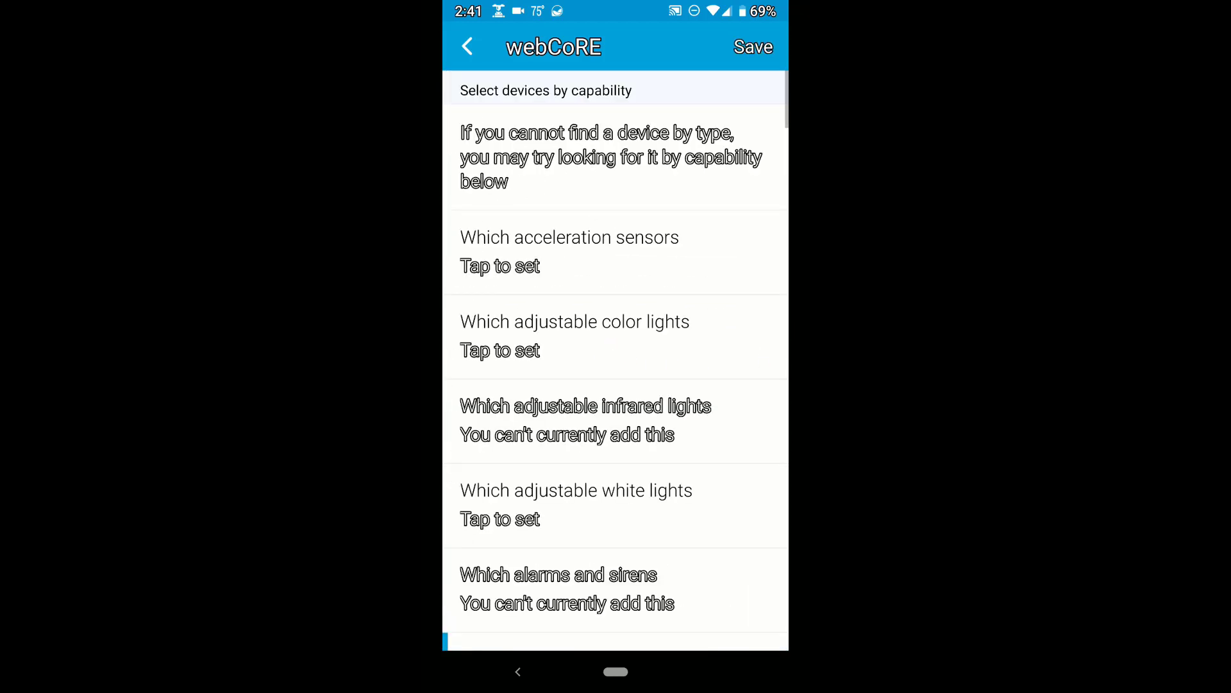
pyautogui.scroll(-5, 615, 359)
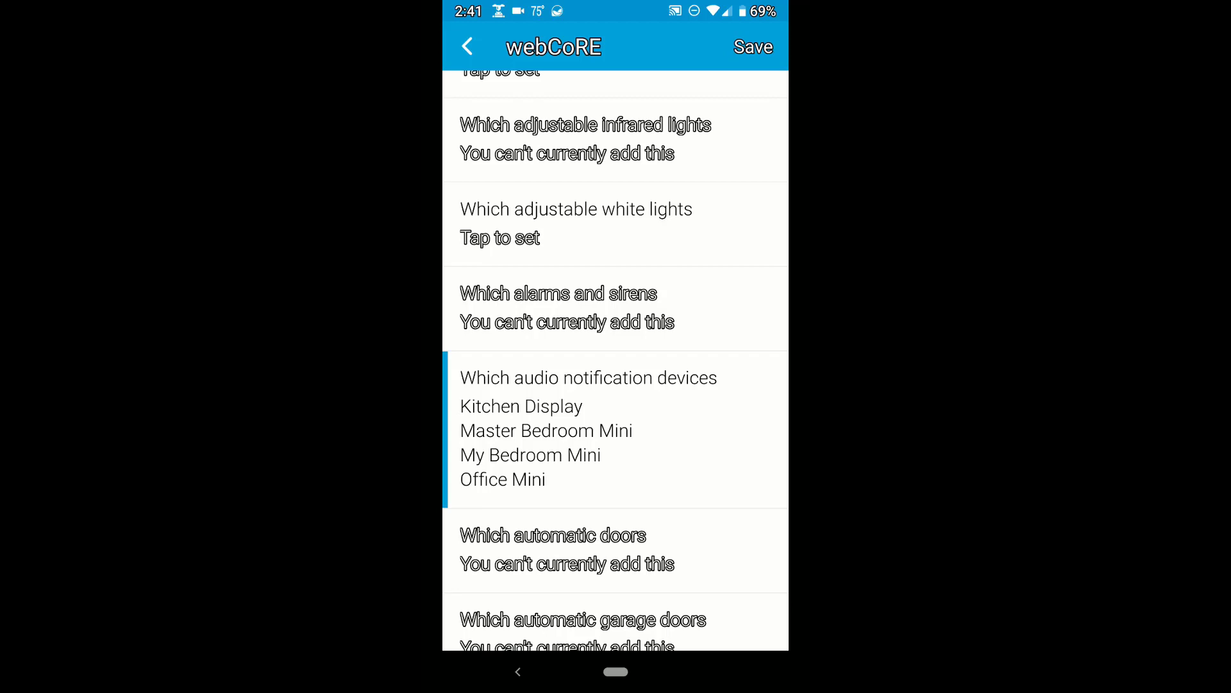
pyautogui.click(518, 672)
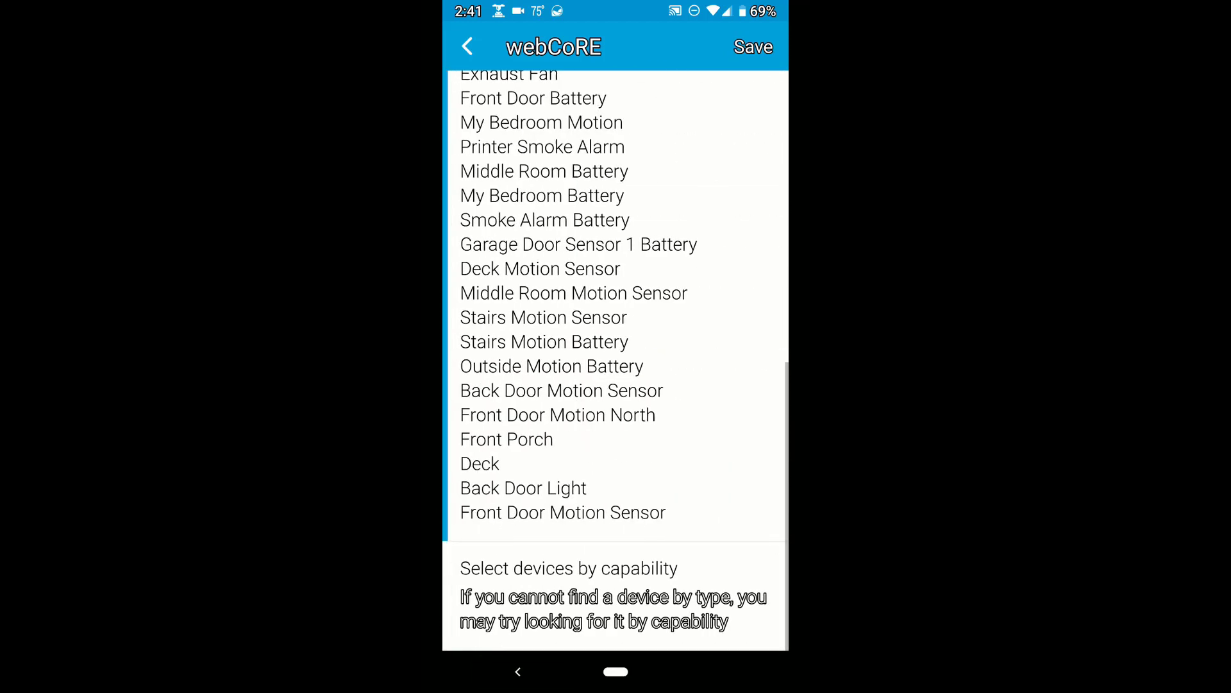
pyautogui.click(518, 672)
pyautogui.click(518, 671)
pyautogui.click(518, 671)
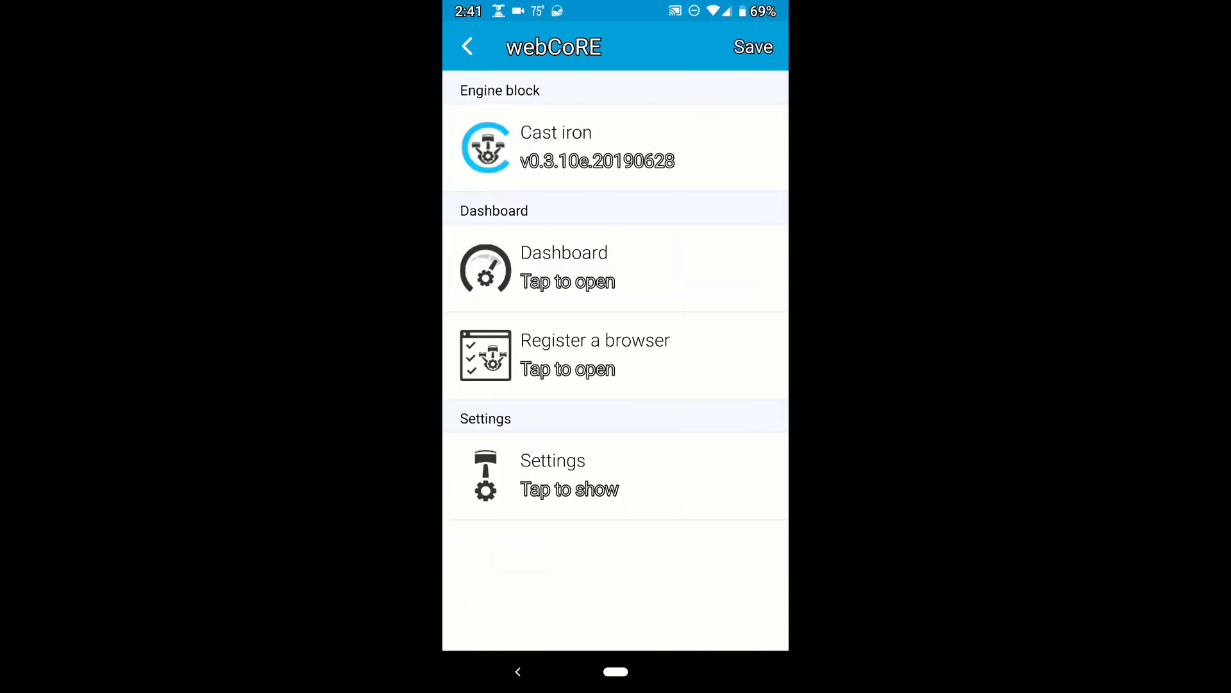
# - Close the phone's webCoRE SmartApp and view the browser dashboard's pistons, dismissing the New Piston dialog
pyautogui.click(518, 671)
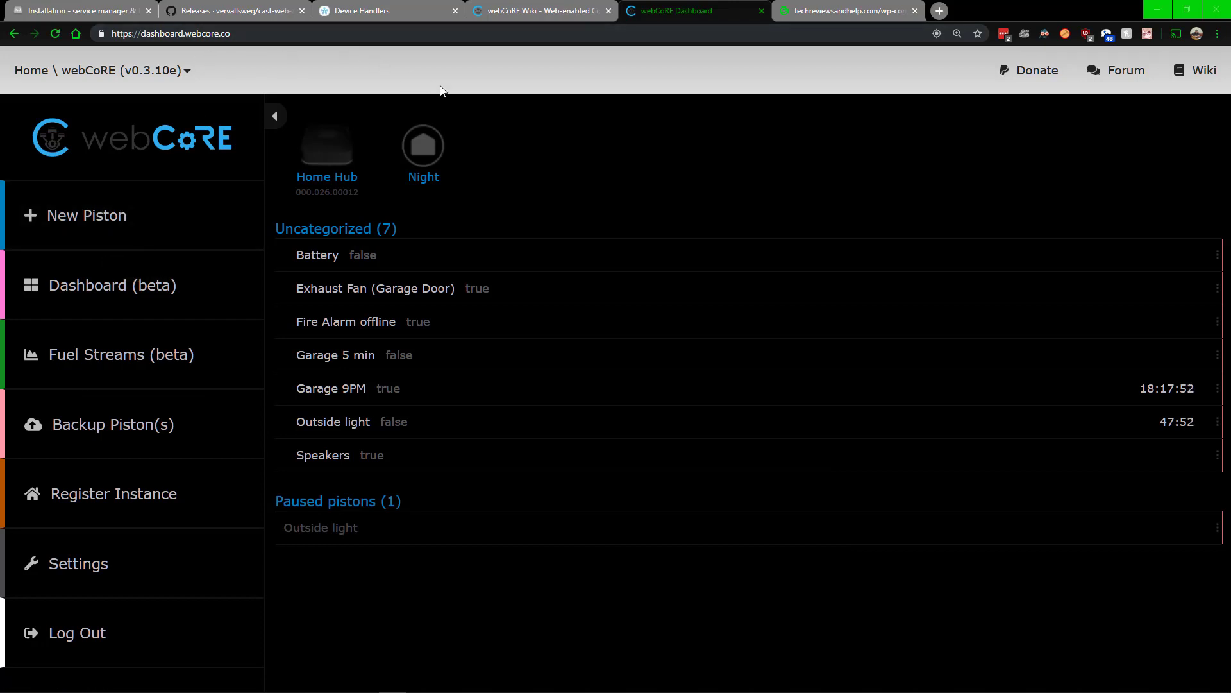
pyautogui.click(125, 230)
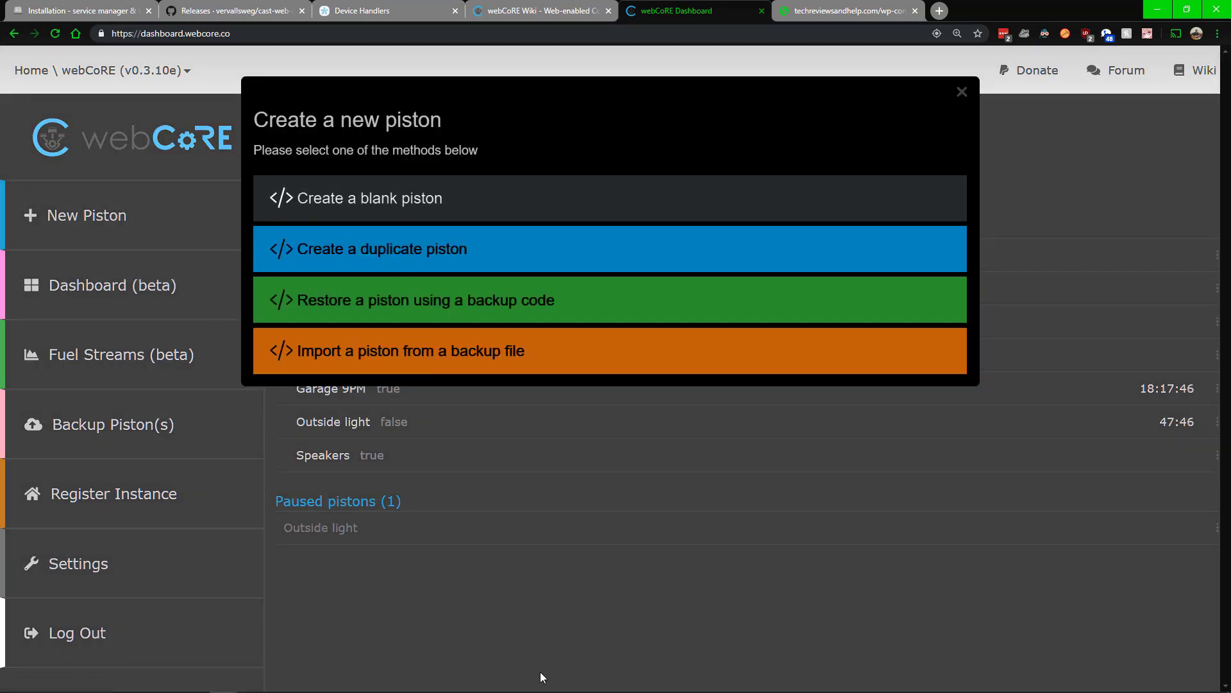
pyautogui.click(963, 92)
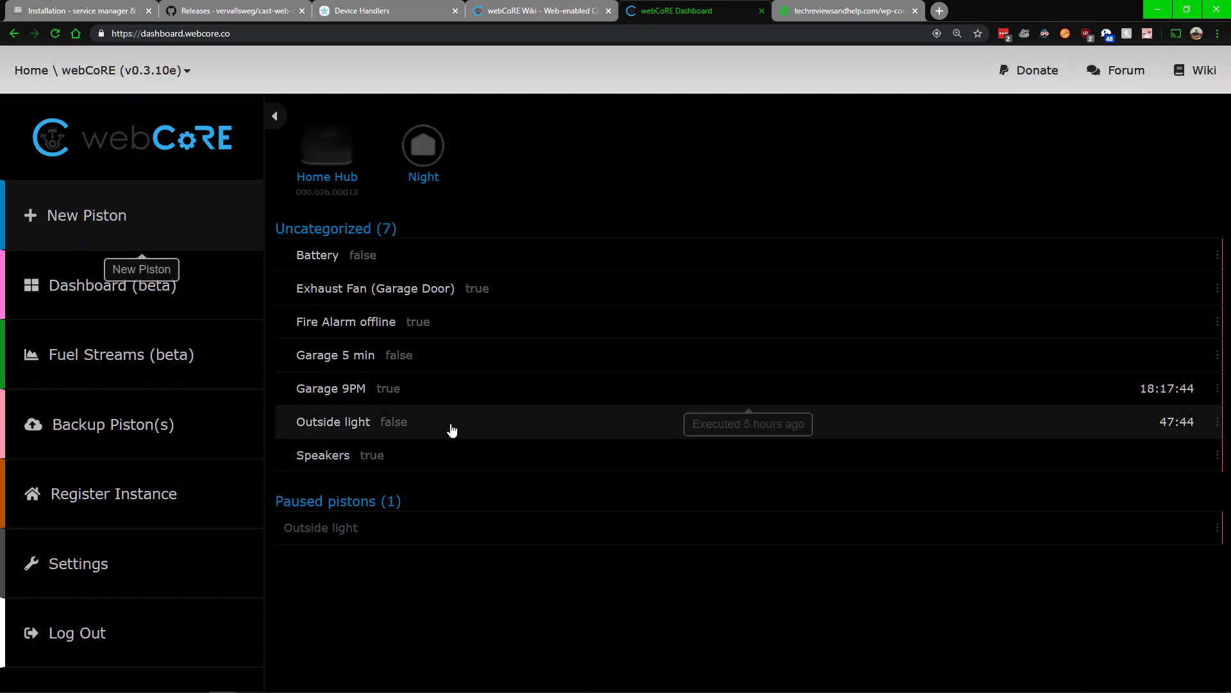
# - Open the Speakers piston for editing using its locally saved version
pyautogui.click(351, 455)
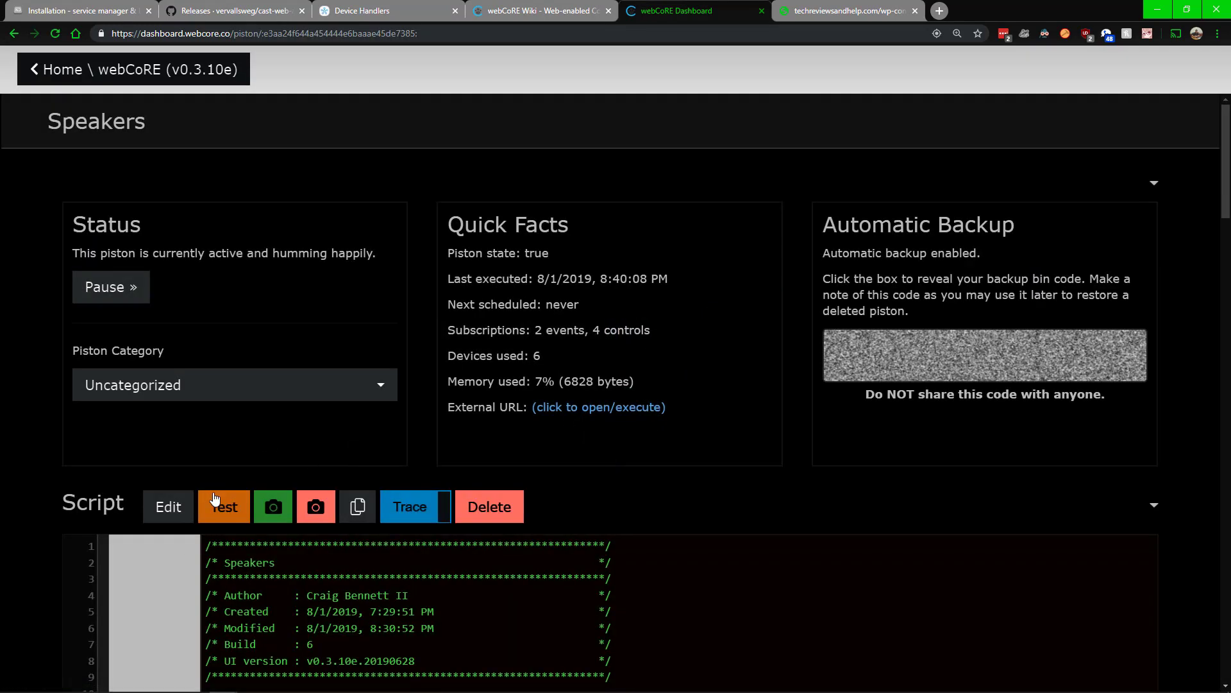
pyautogui.click(166, 508)
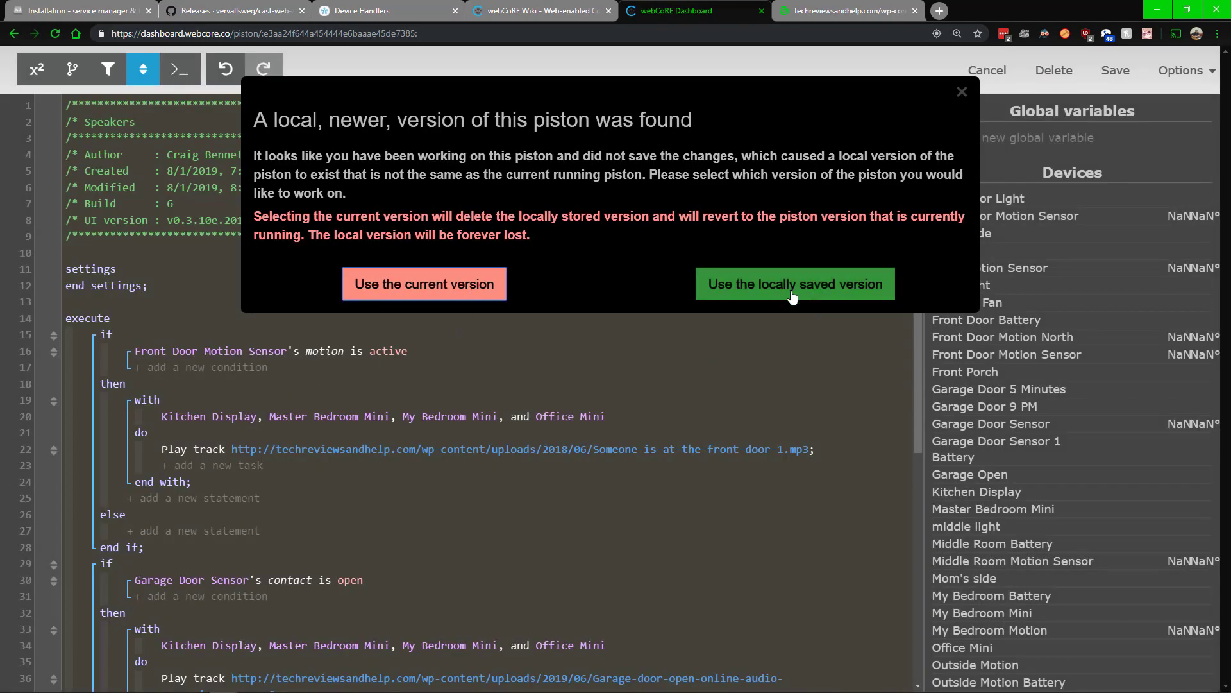
pyautogui.click(827, 295)
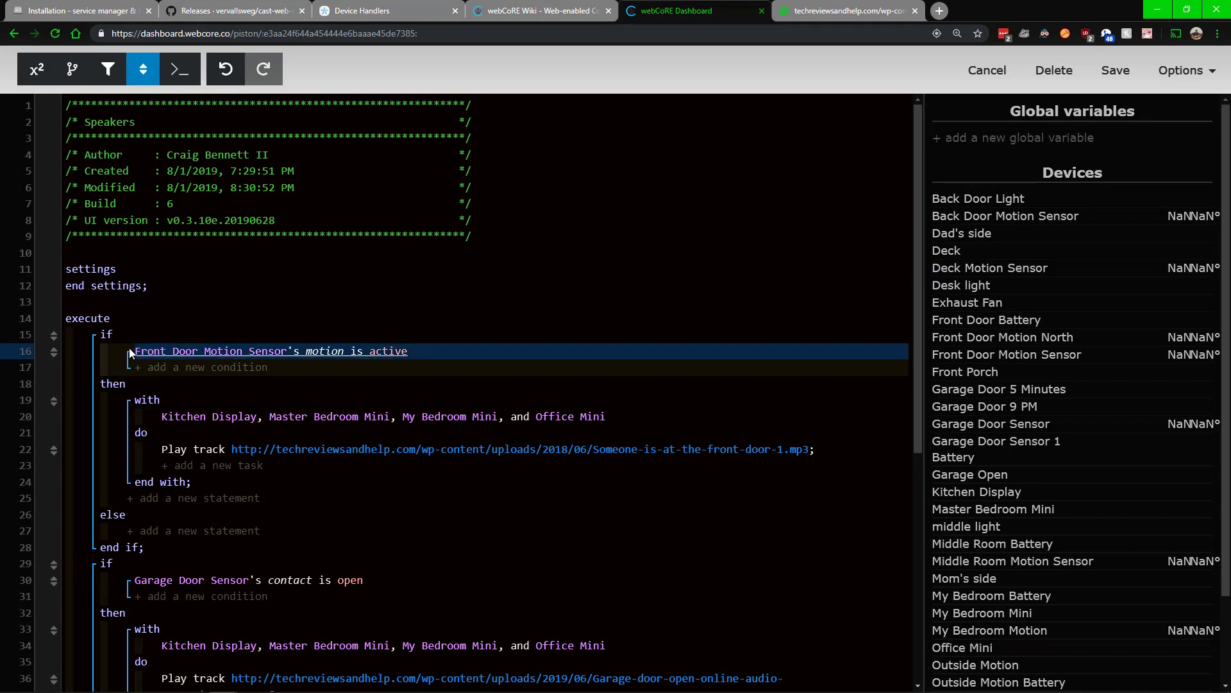
pyautogui.scroll(-6, 133, 334)
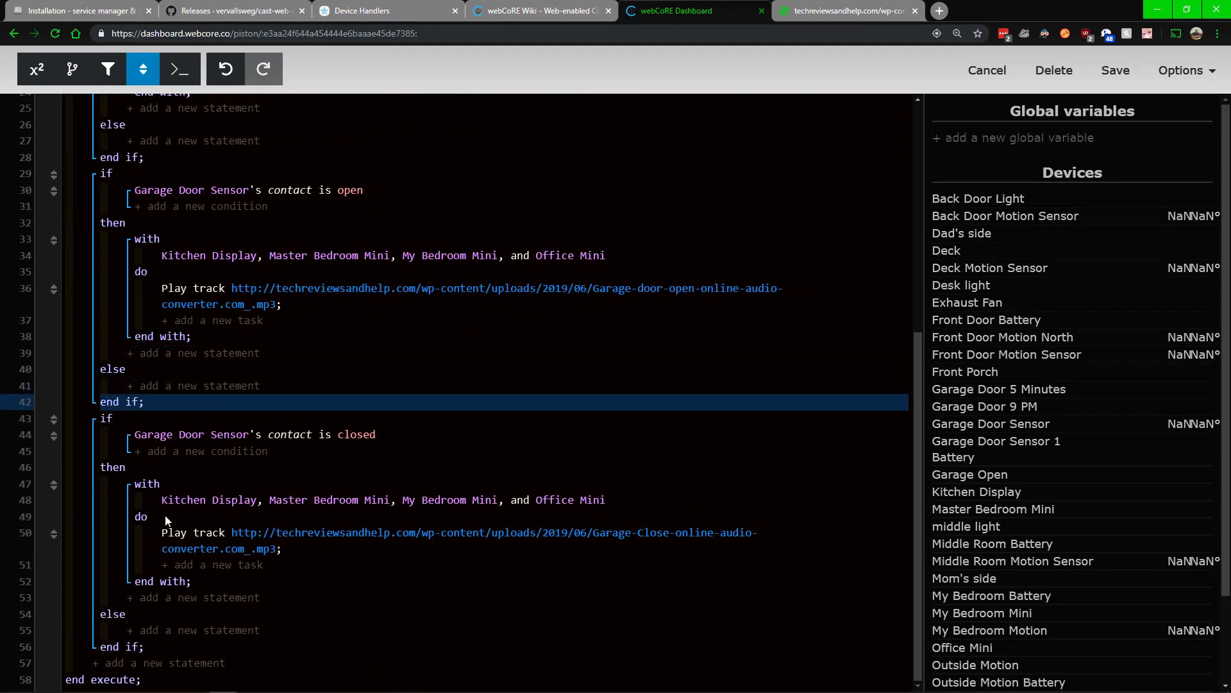
# - Start a trial if block comparing Front Door Battery, then cancel the condition
pyautogui.click(137, 663)
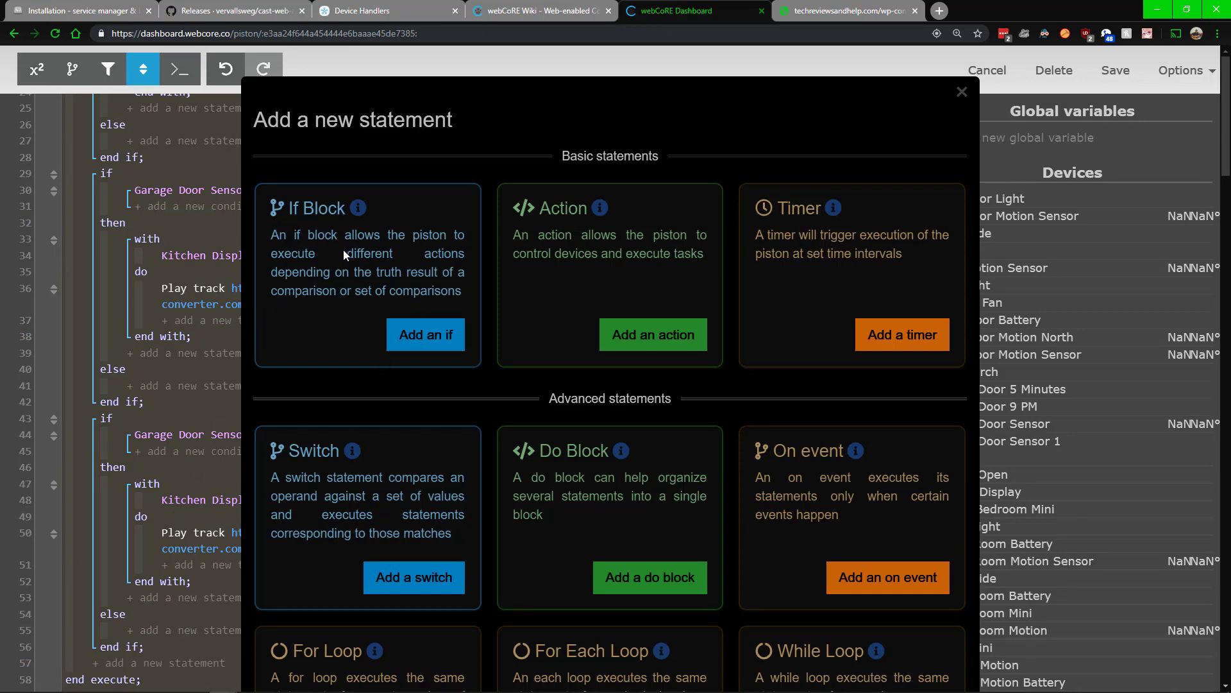
pyautogui.click(424, 336)
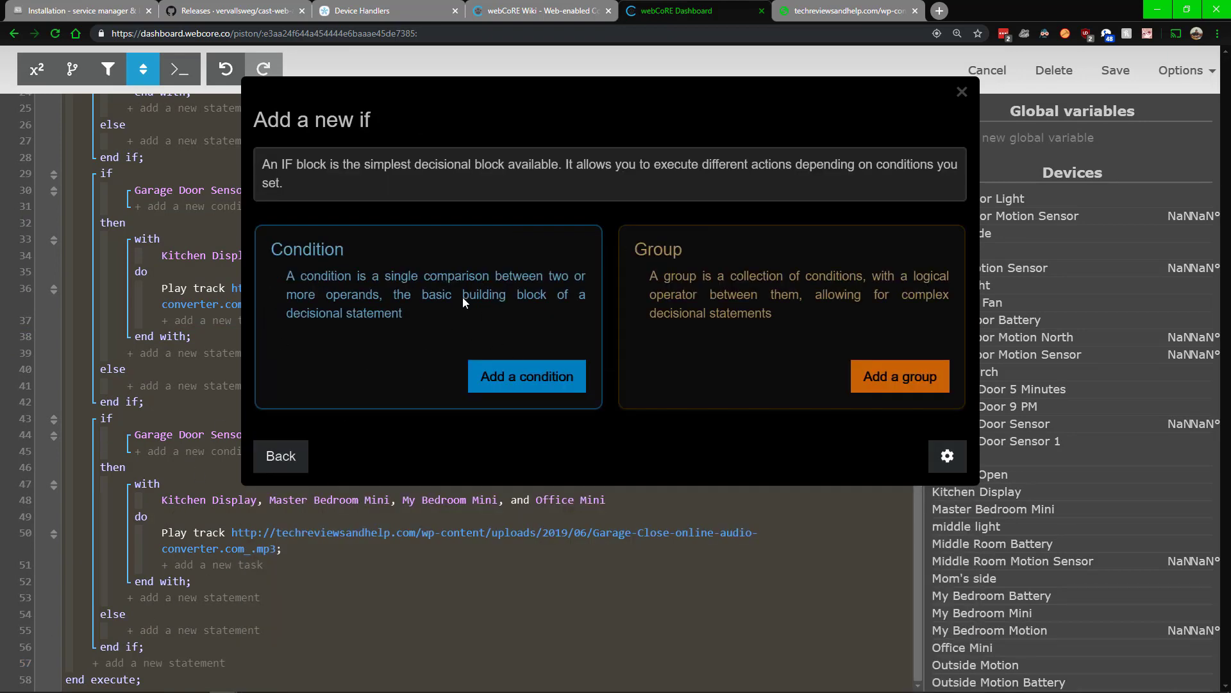
pyautogui.click(530, 375)
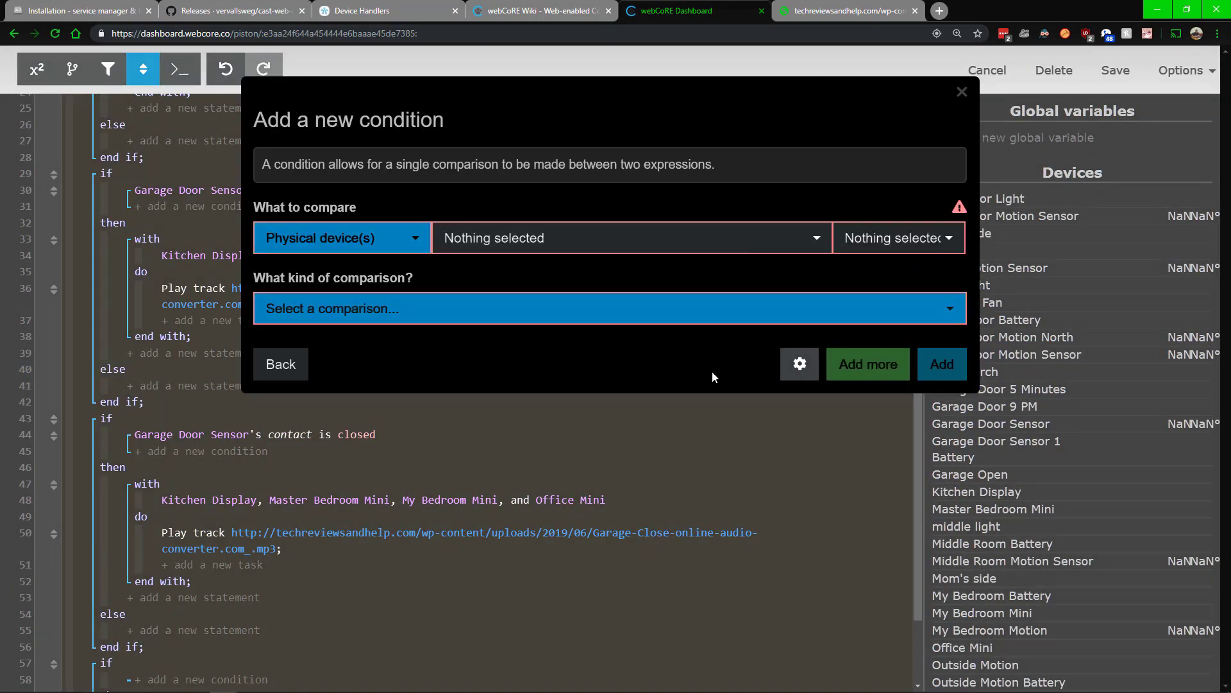
pyautogui.click(539, 239)
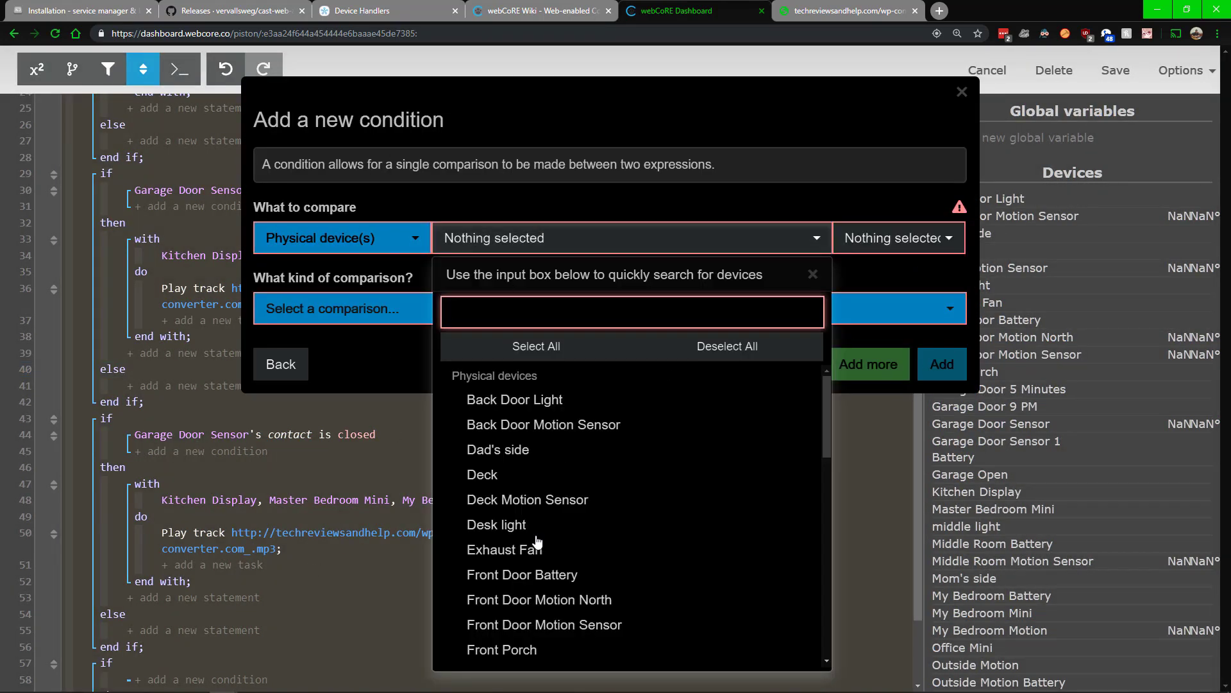
pyautogui.click(531, 582)
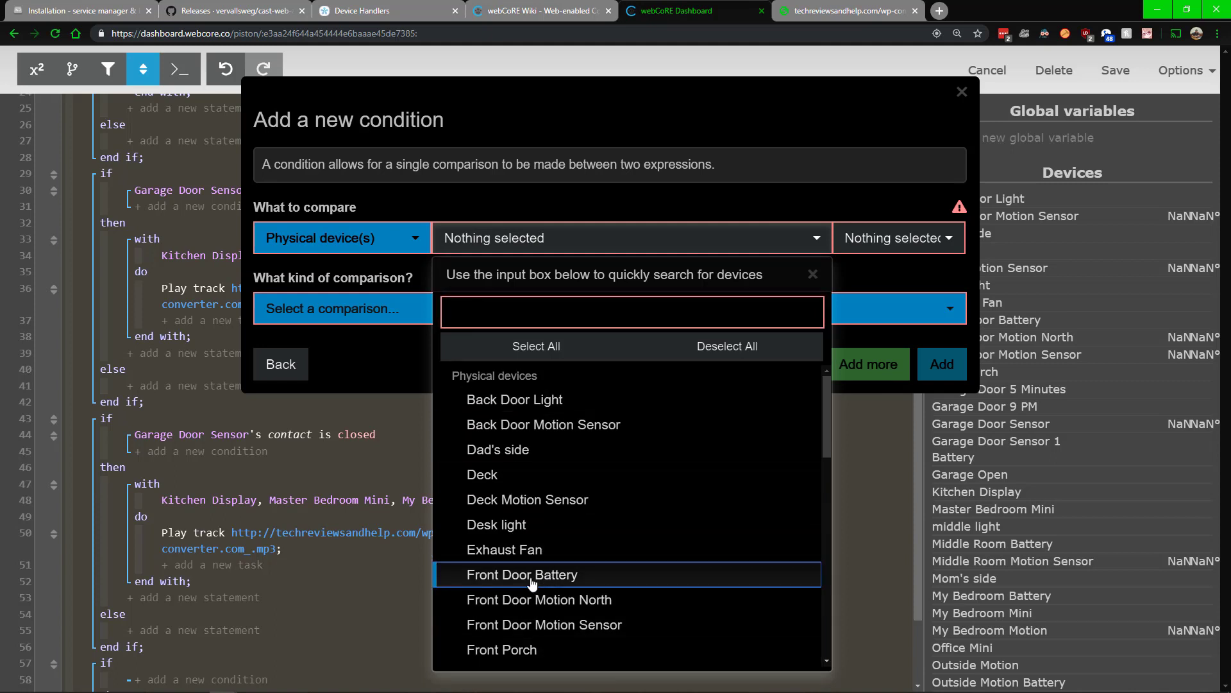
pyautogui.click(531, 580)
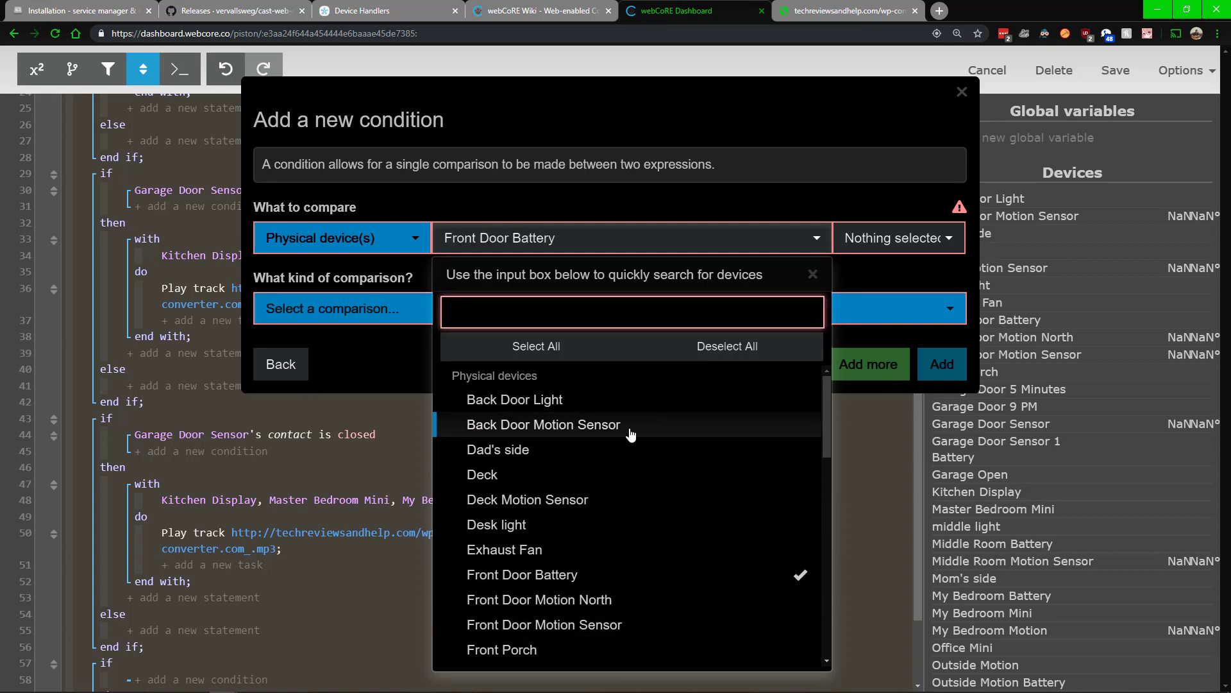
pyautogui.click(361, 370)
pyautogui.click(296, 364)
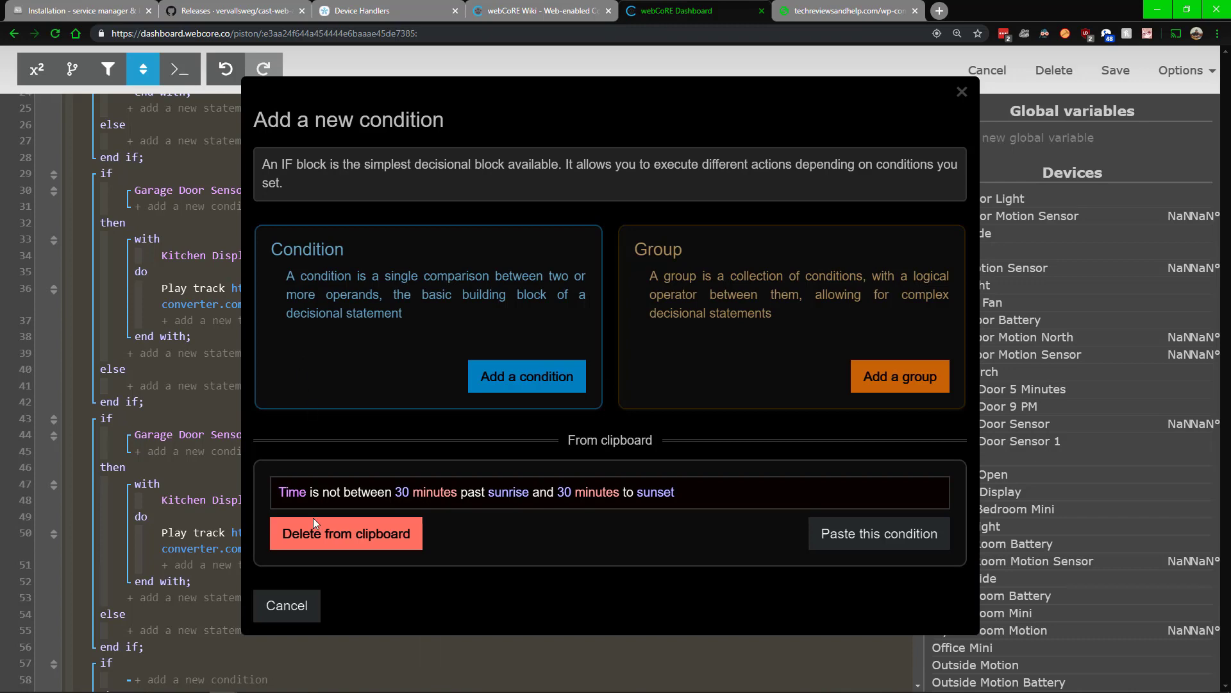
pyautogui.click(301, 606)
# - Delete the leftover empty if block from the end of the script
pyautogui.scroll(-2, 304, 537)
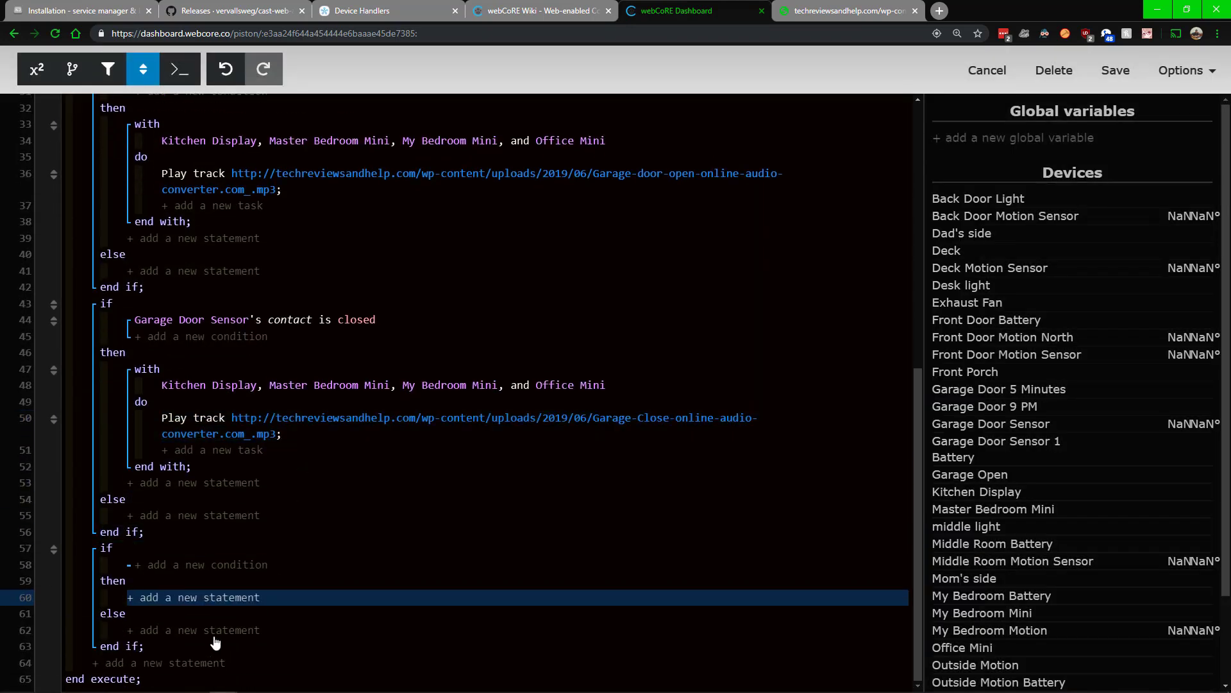
pyautogui.click(107, 550)
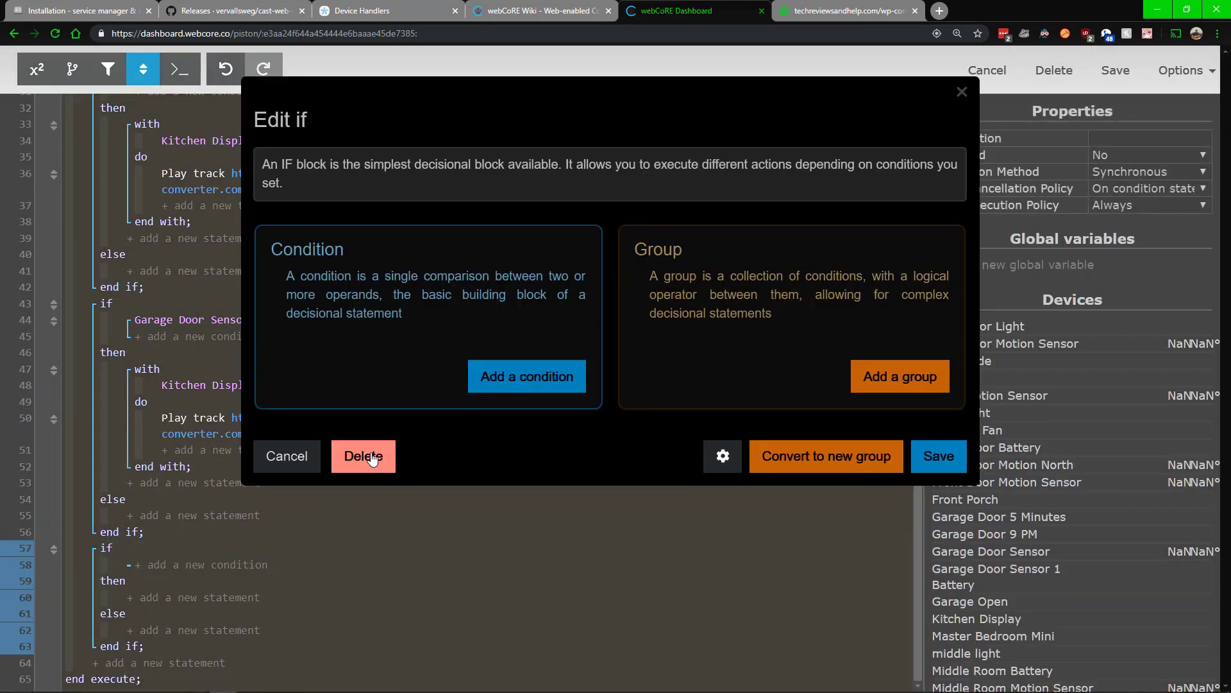
pyautogui.click(366, 458)
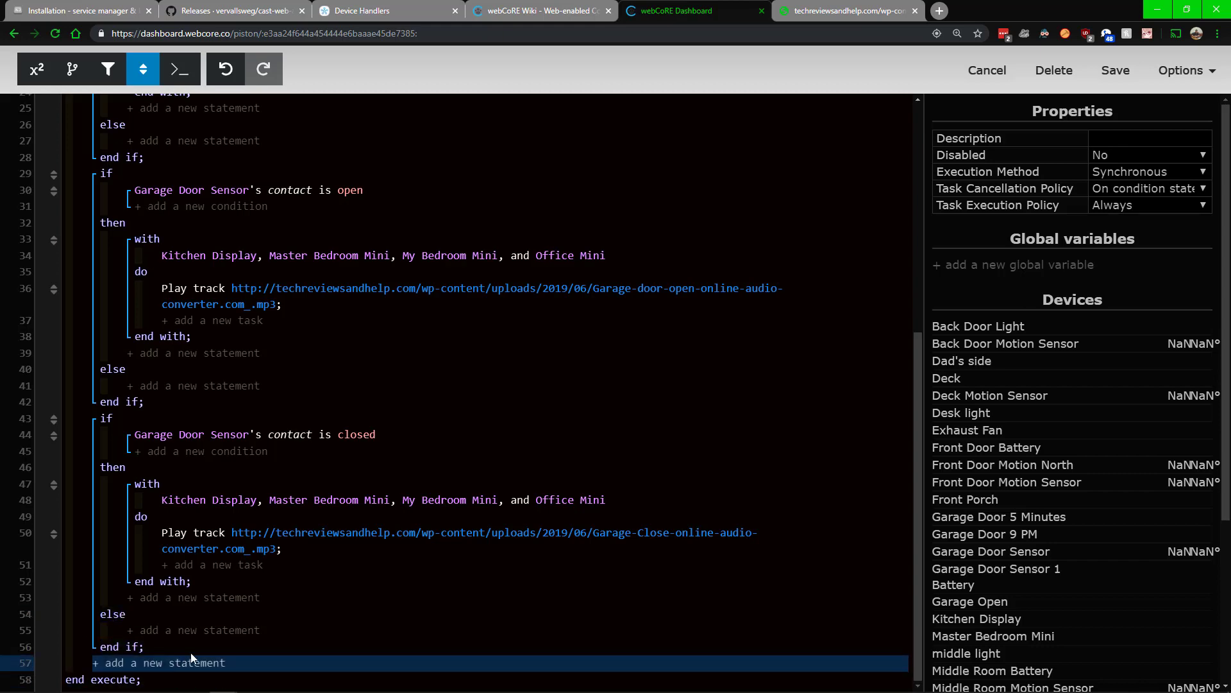
# - Scroll up to the front-door motion if block in the Speakers piston
pyautogui.scroll(5, 343, 461)
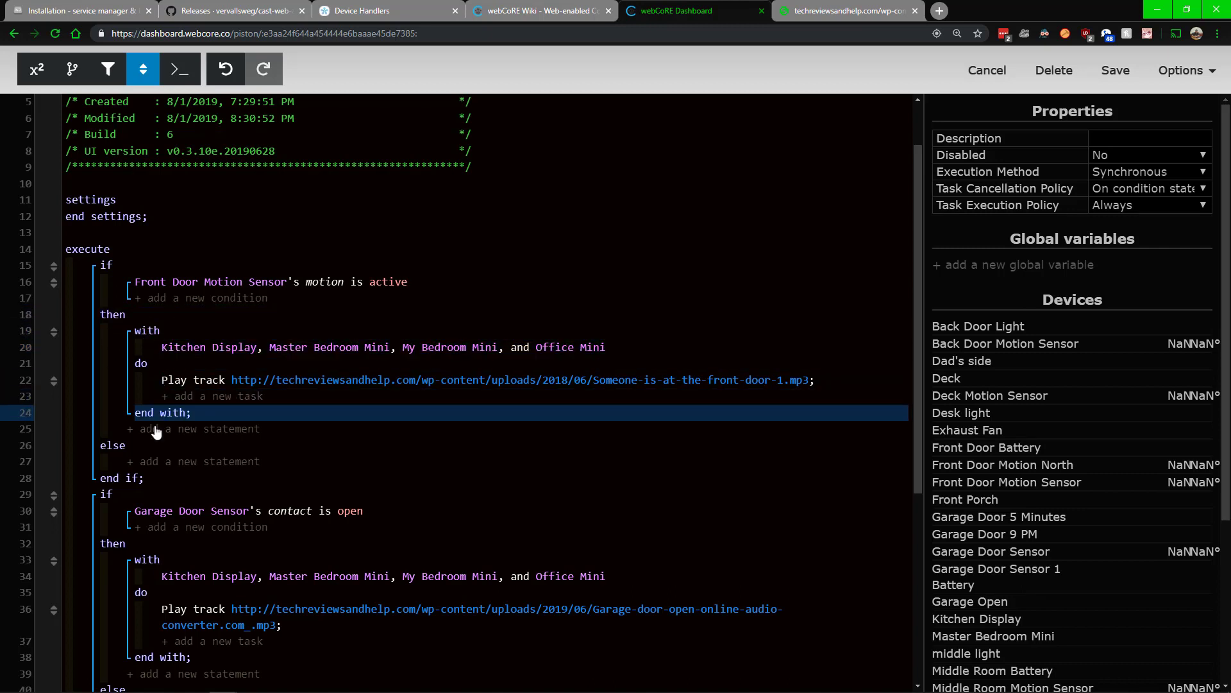
# - Add a new action in the front-door motion branch targeting Kitchen Display
pyautogui.click(207, 434)
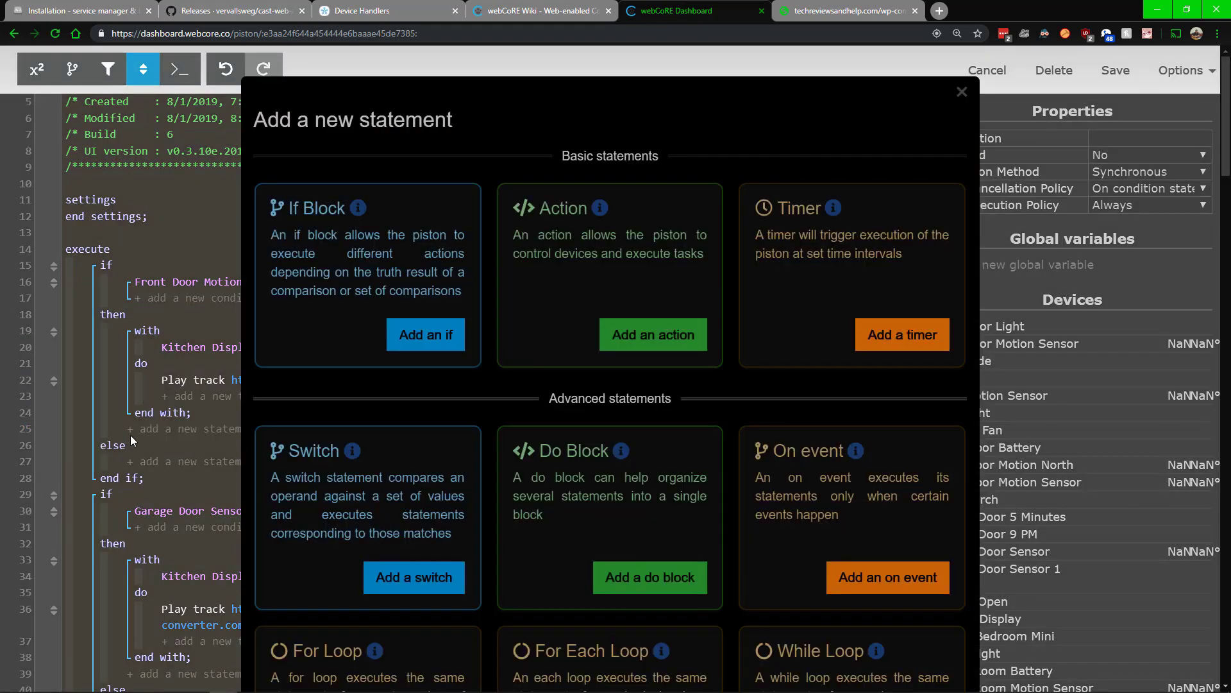
pyautogui.click(654, 338)
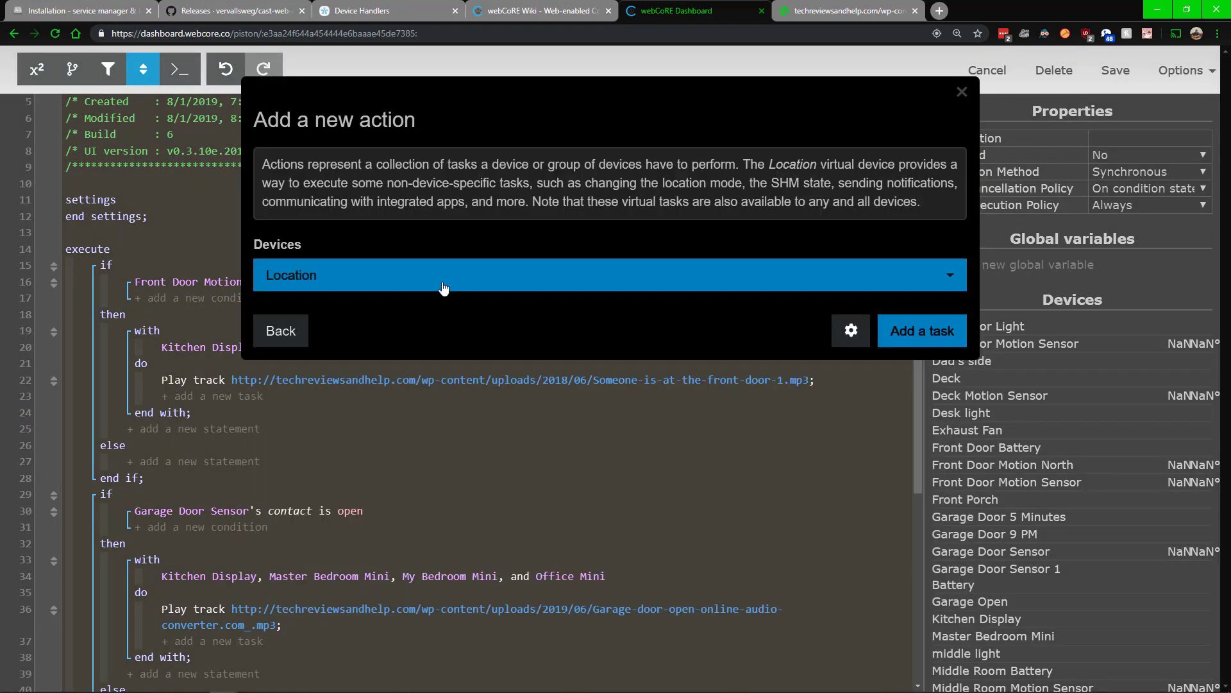
pyautogui.click(386, 283)
pyautogui.scroll(-3, 385, 555)
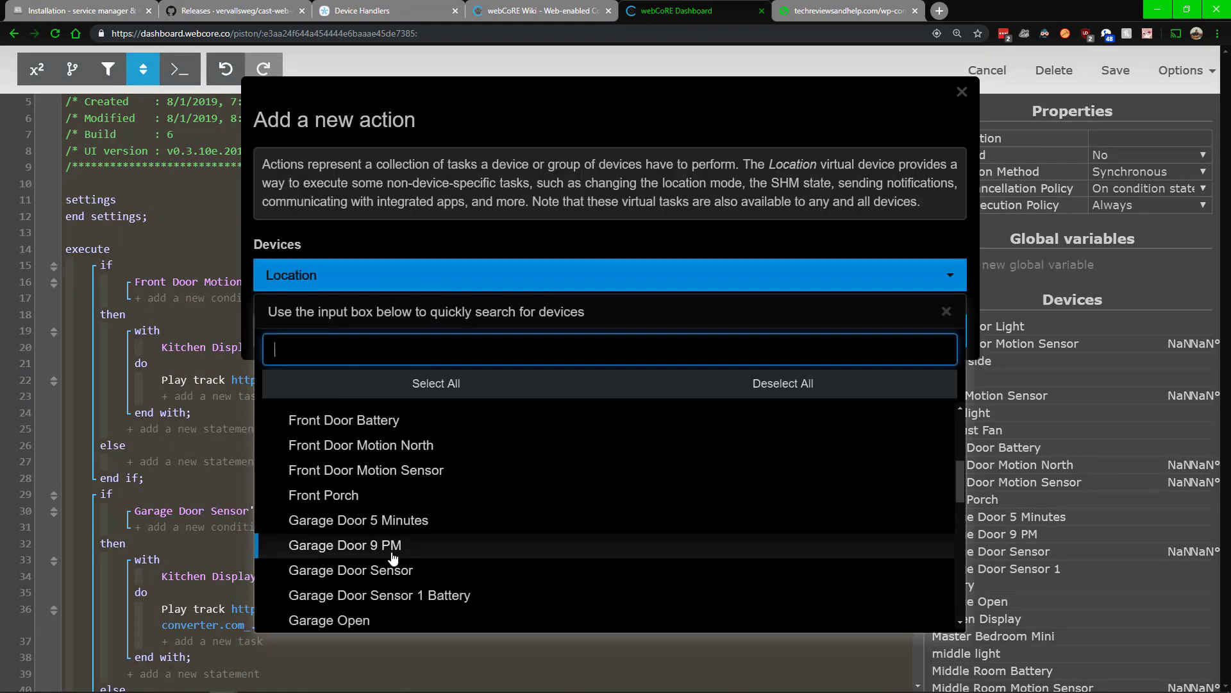
pyautogui.scroll(-4, 392, 532)
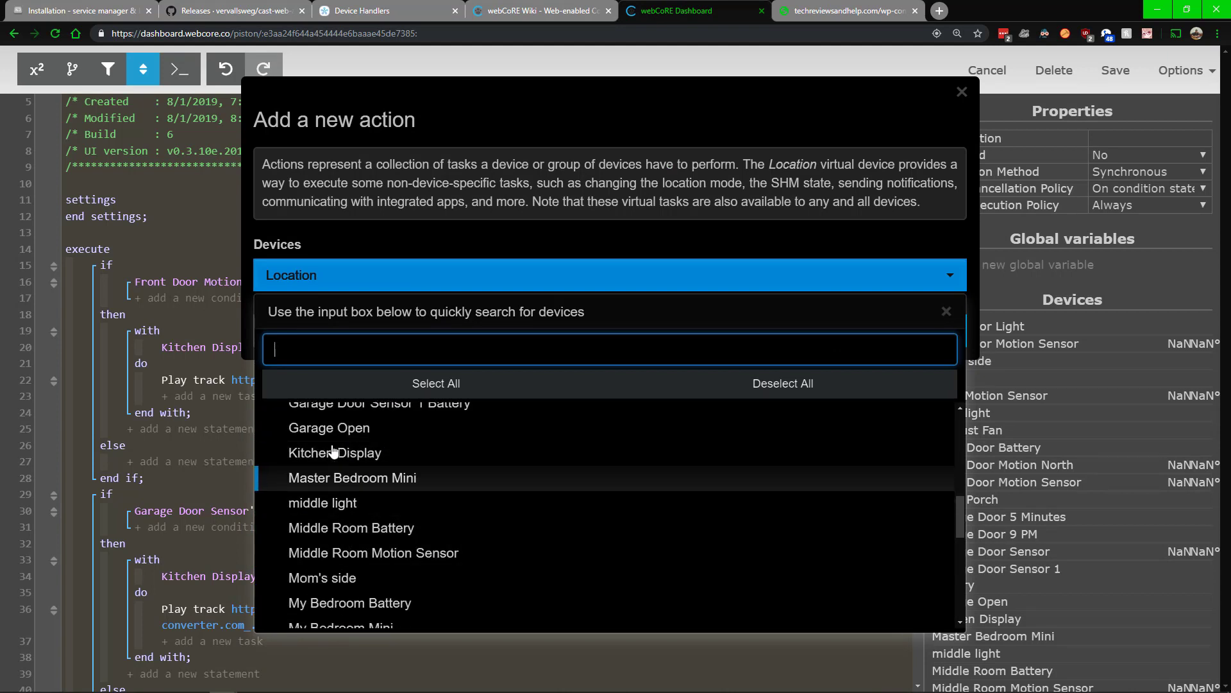
pyautogui.click(338, 456)
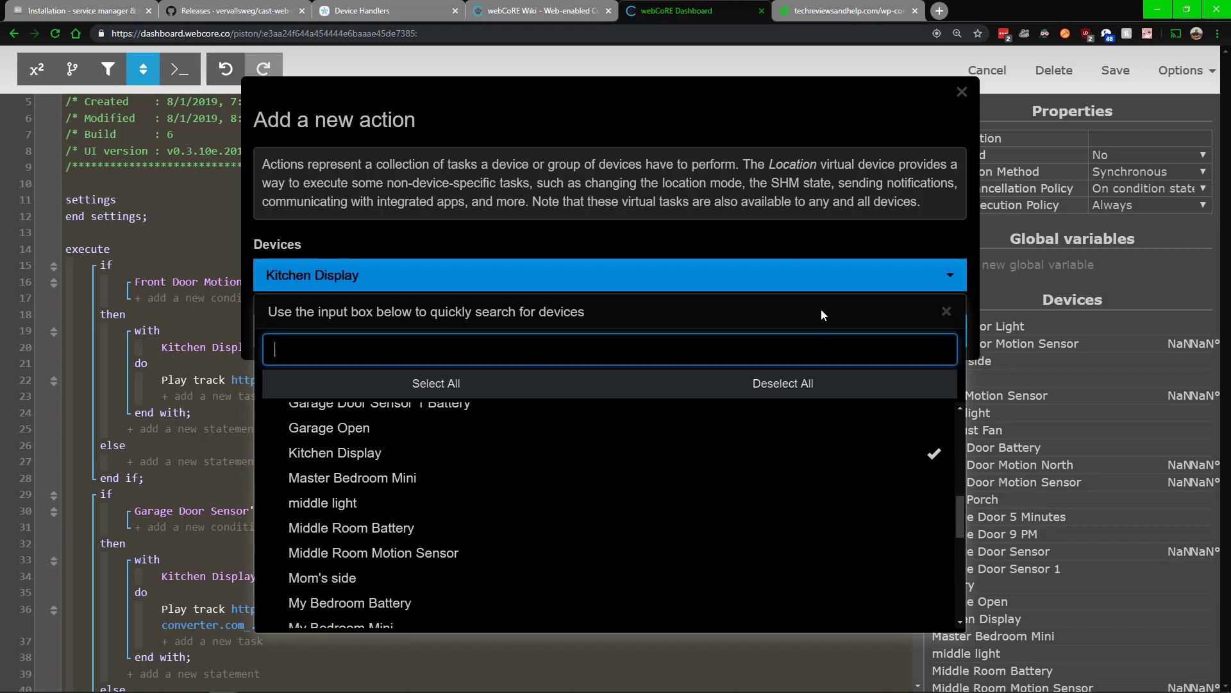
pyautogui.click(775, 222)
pyautogui.click(927, 333)
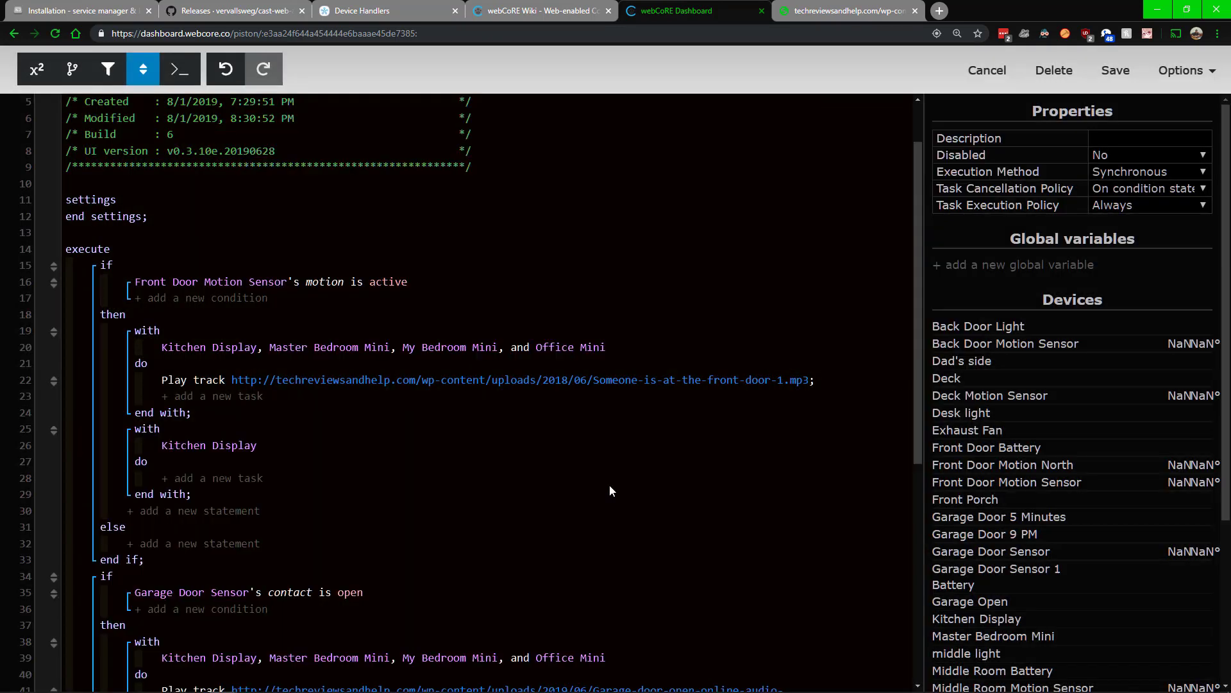
# - Add a Play track task using the copied garage-door-open MP3 URL as the Track URL
pyautogui.click(417, 251)
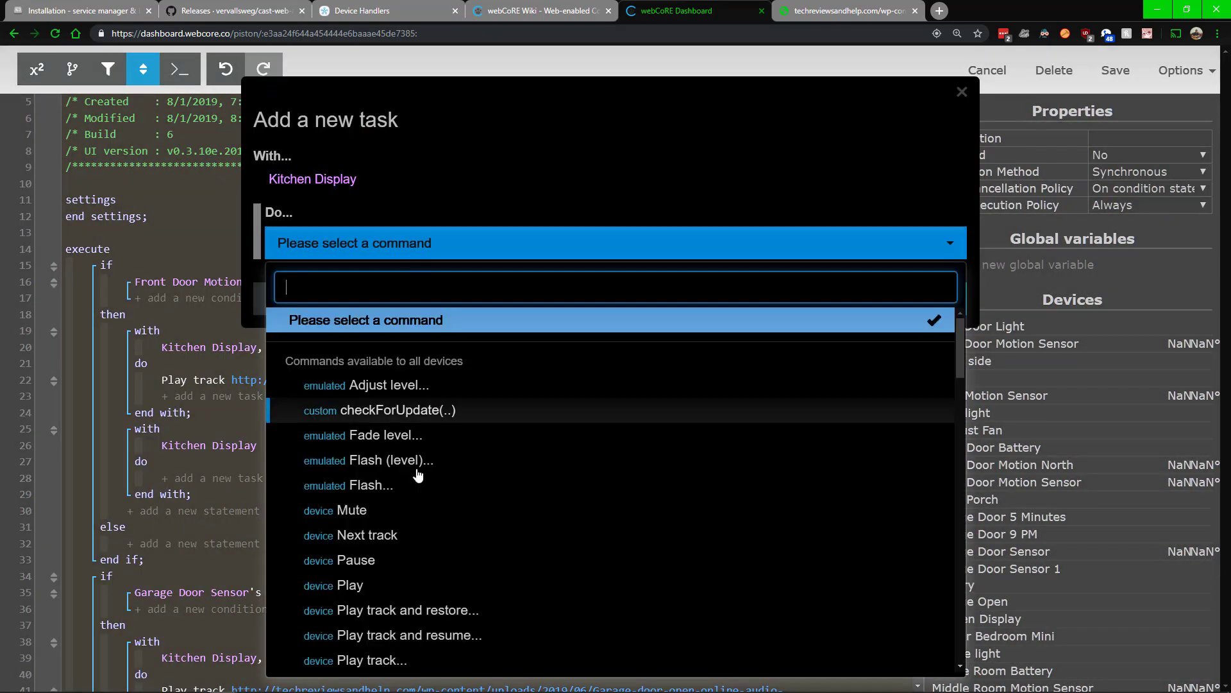
pyautogui.click(340, 662)
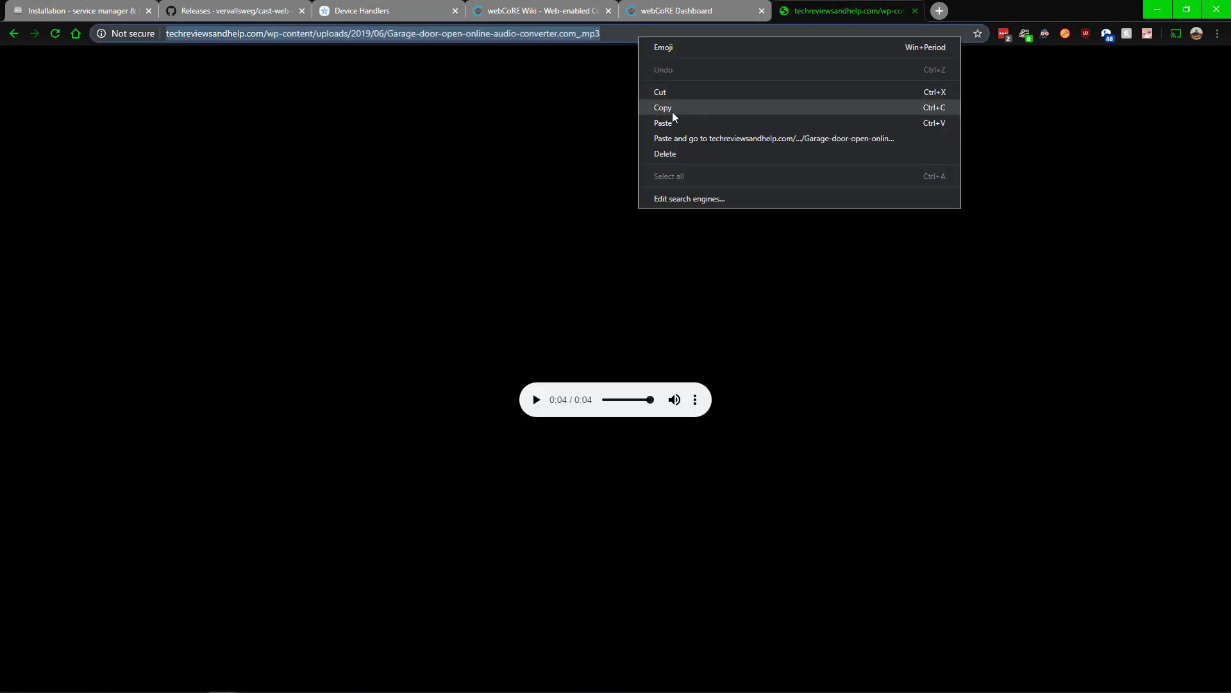
pyautogui.click(667, 107)
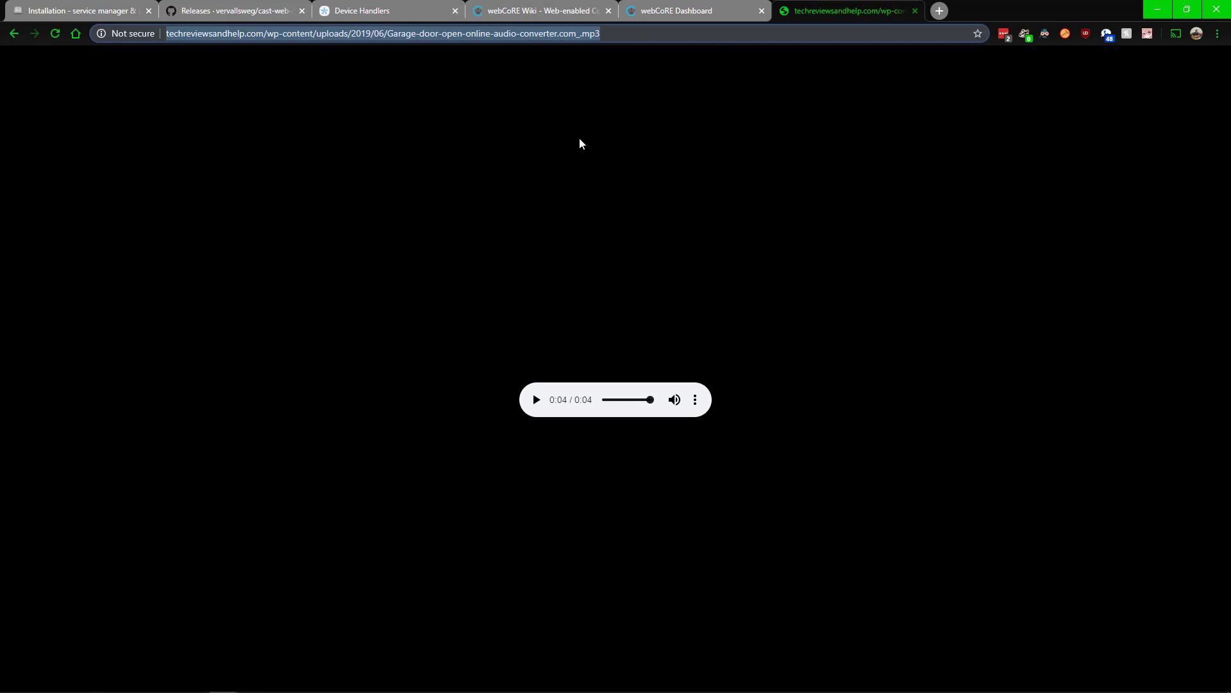
pyautogui.click(684, 7)
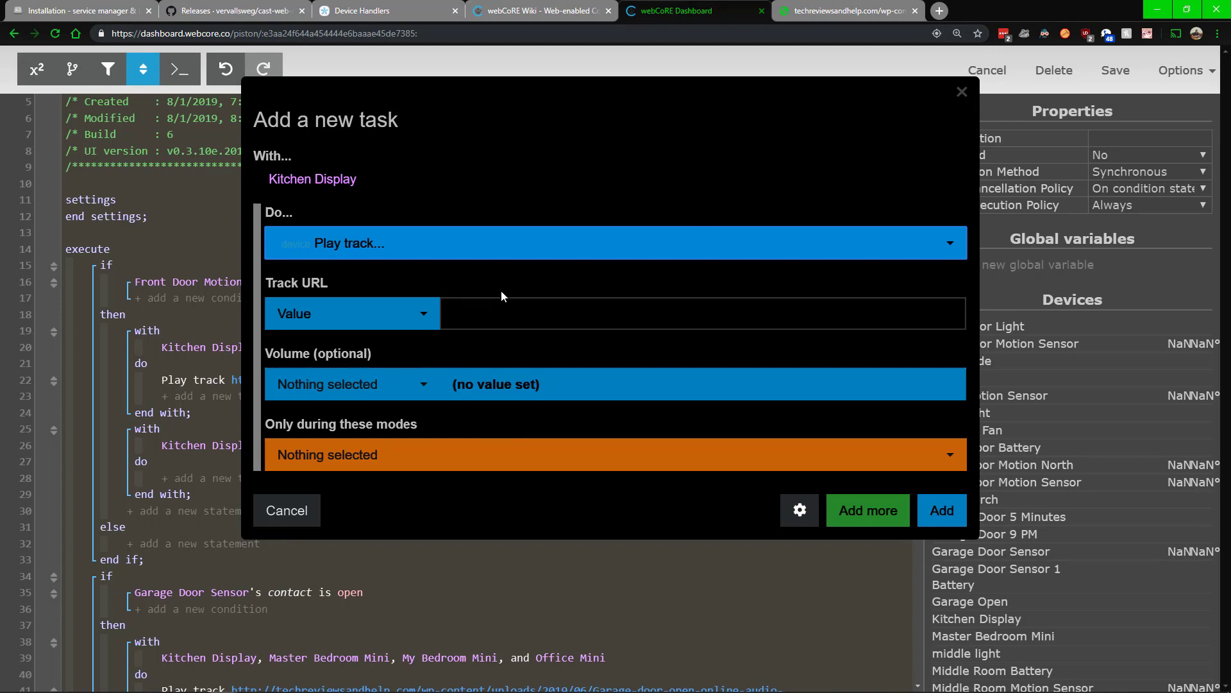
pyautogui.rightClick(492, 321)
pyautogui.click(540, 419)
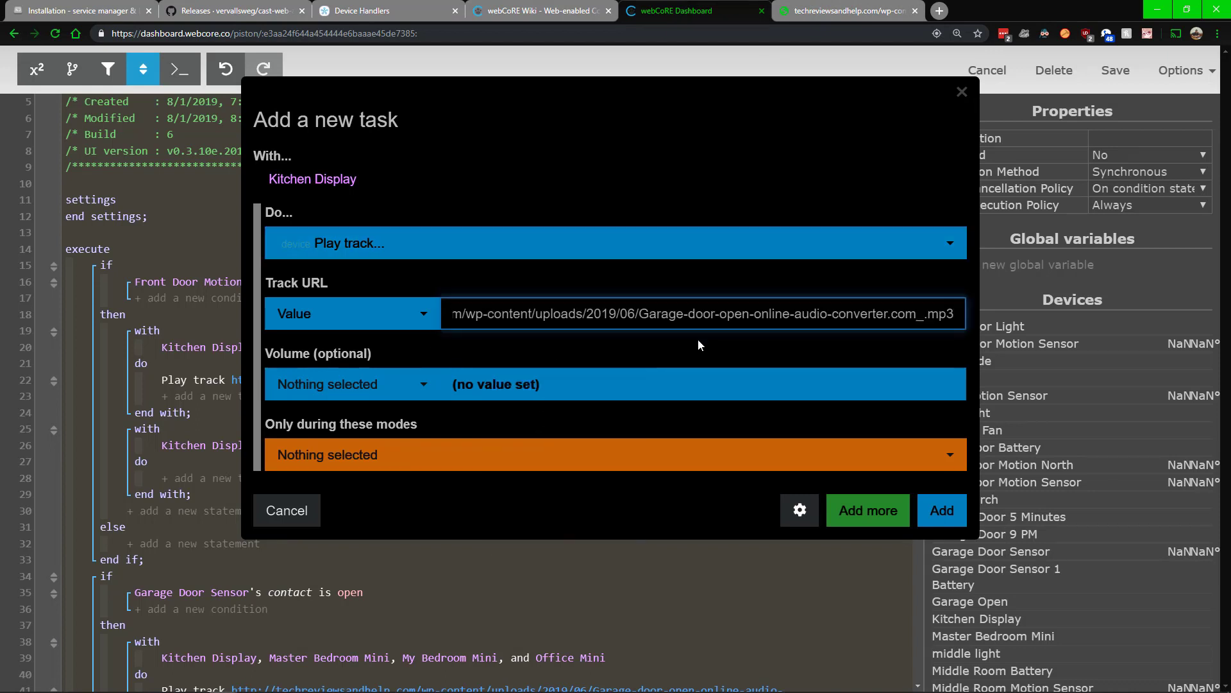
pyautogui.click(941, 511)
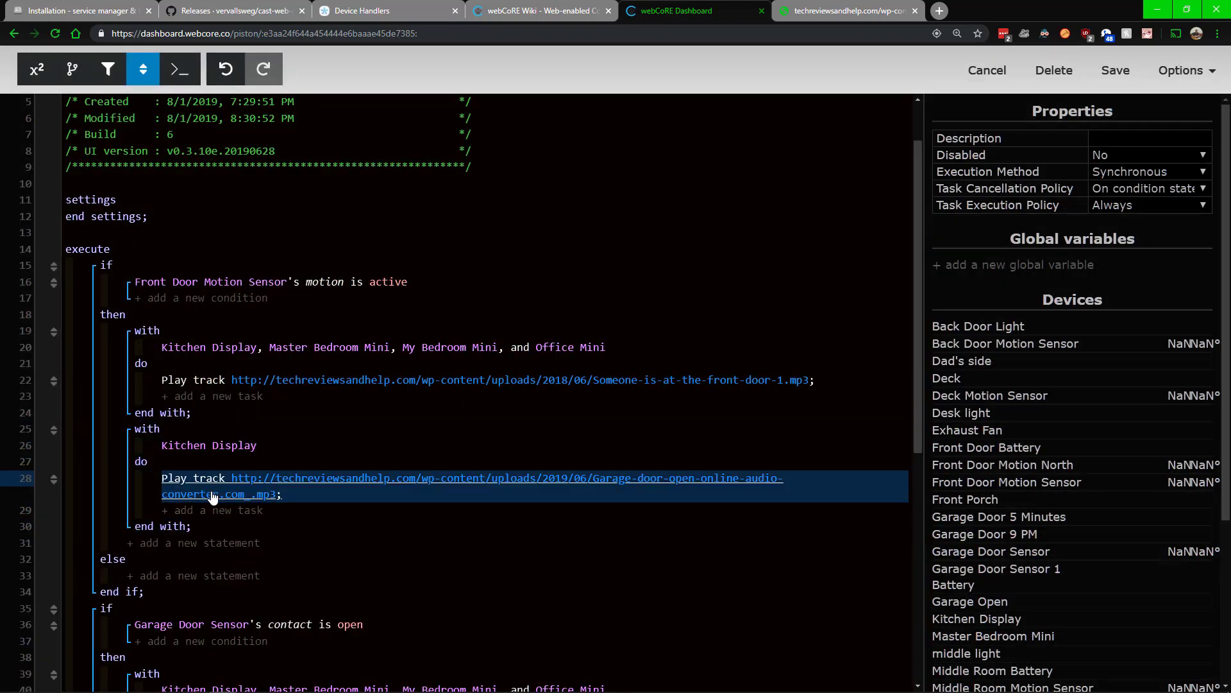
# - Check the extra Kitchen Display action and its Play track task, then delete that action
pyautogui.click(223, 449)
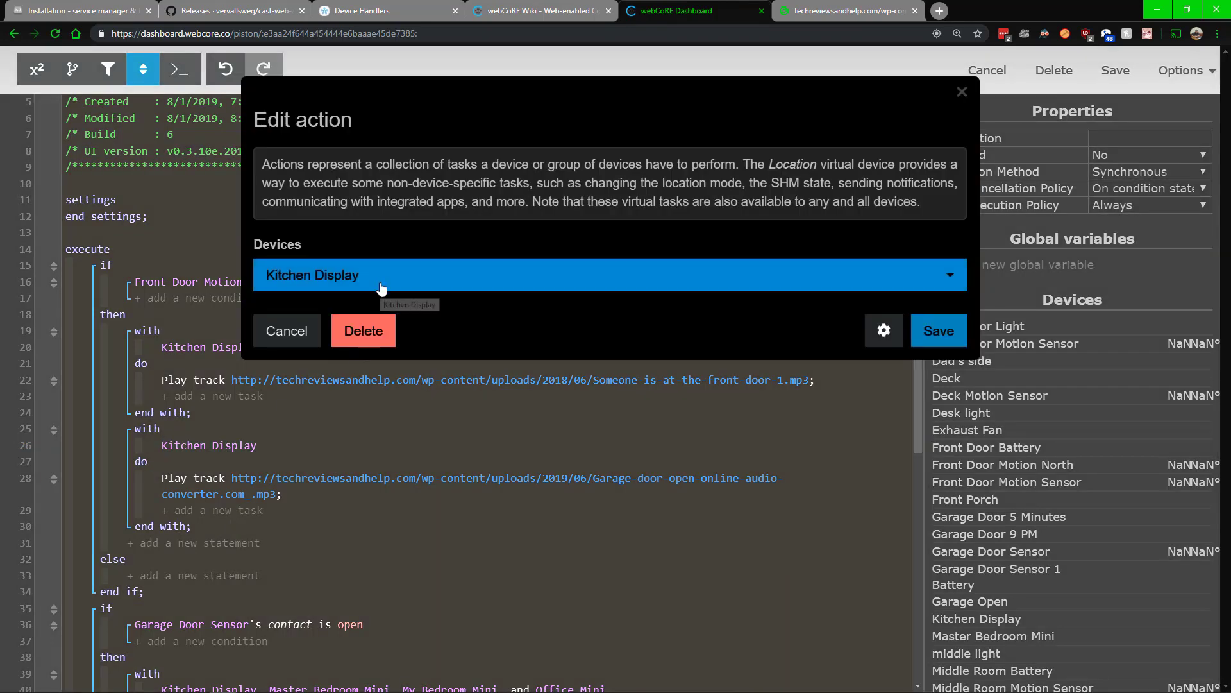
pyautogui.click(292, 331)
pyautogui.click(222, 493)
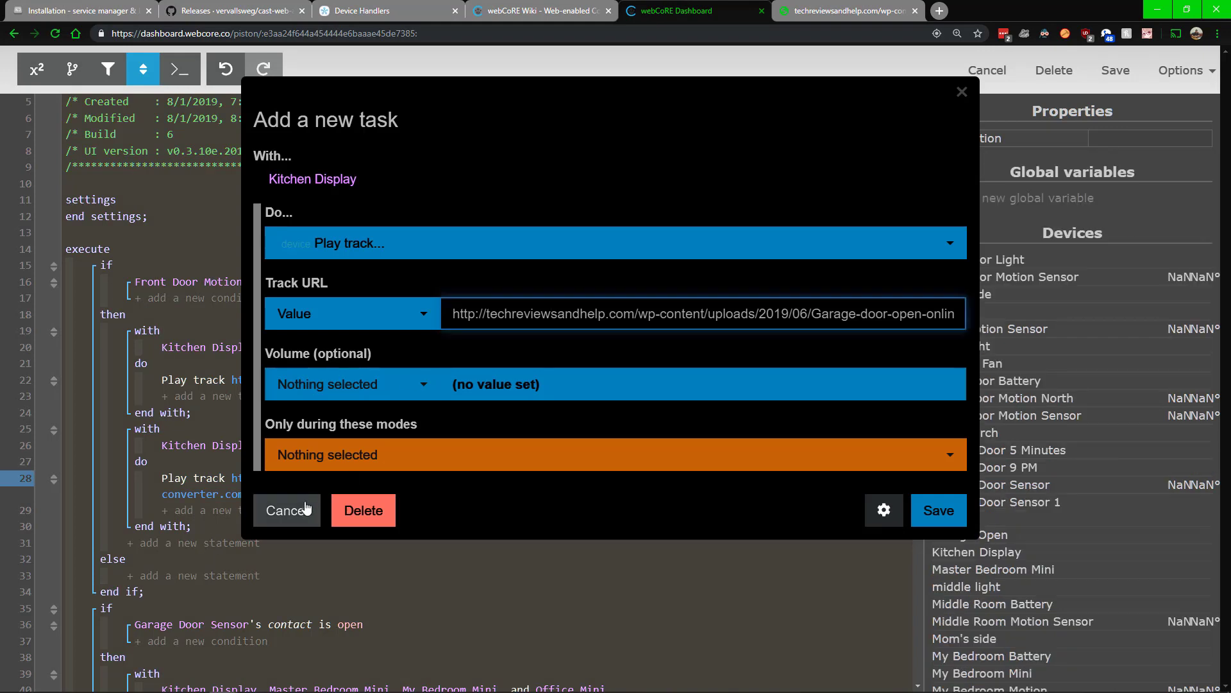
pyautogui.click(287, 510)
pyautogui.click(169, 447)
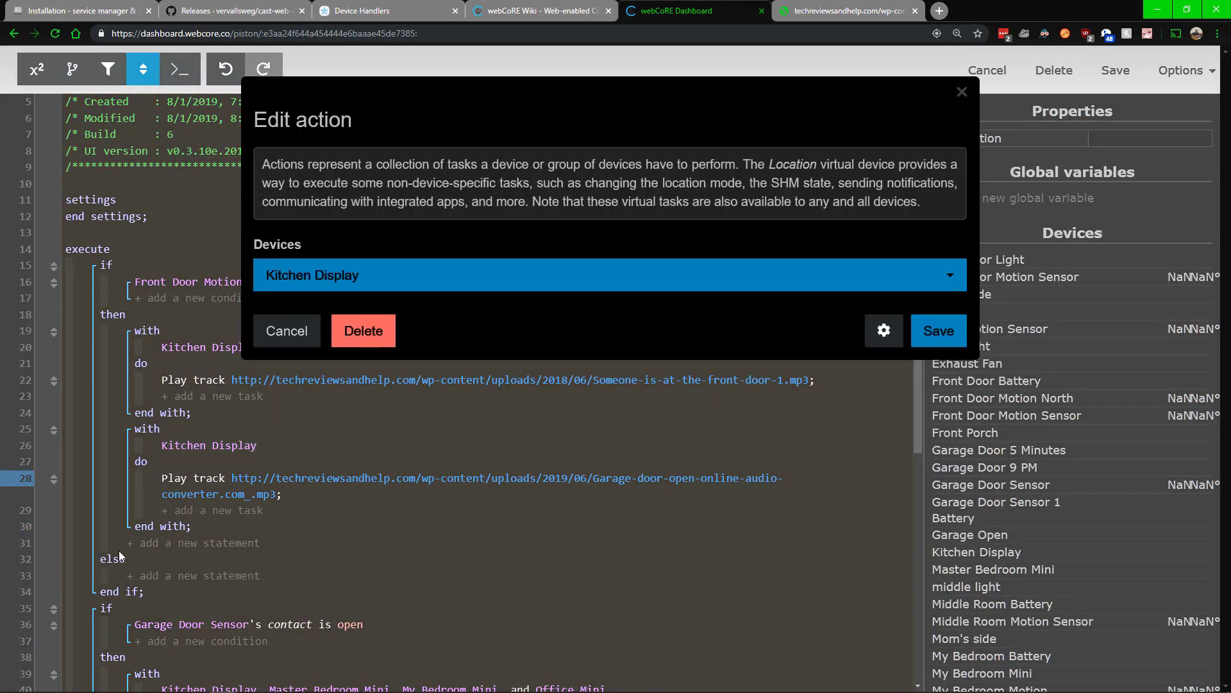
pyautogui.click(361, 330)
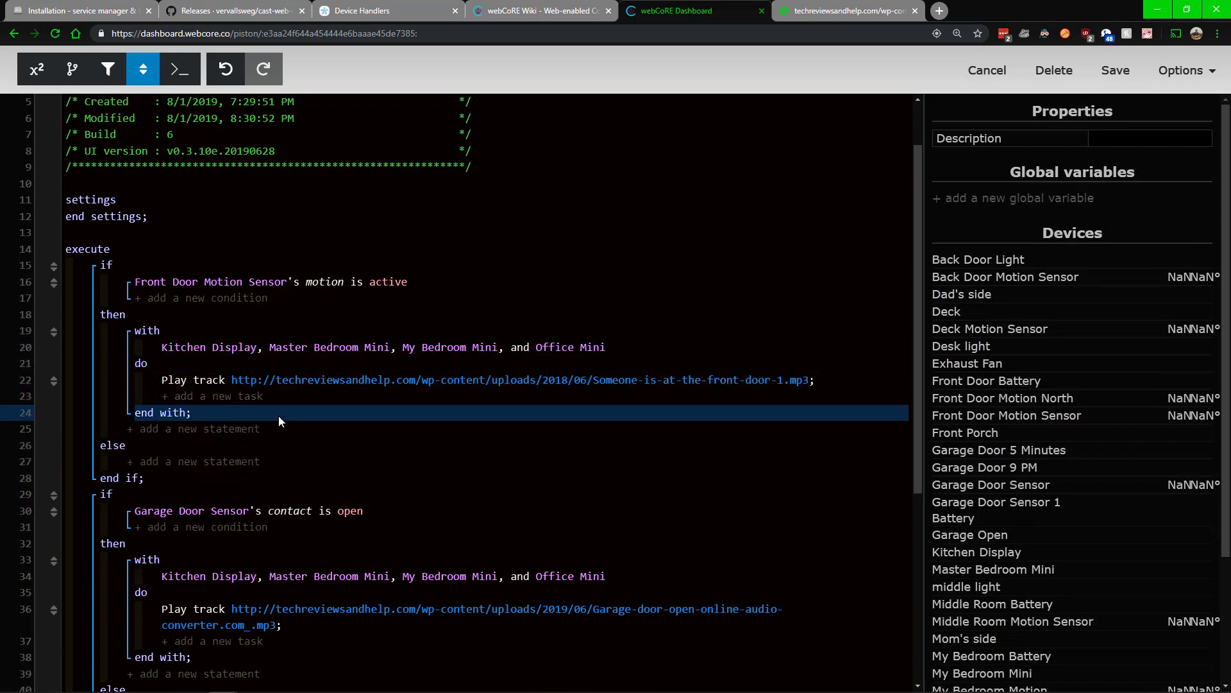
pyautogui.scroll(-2, 302, 511)
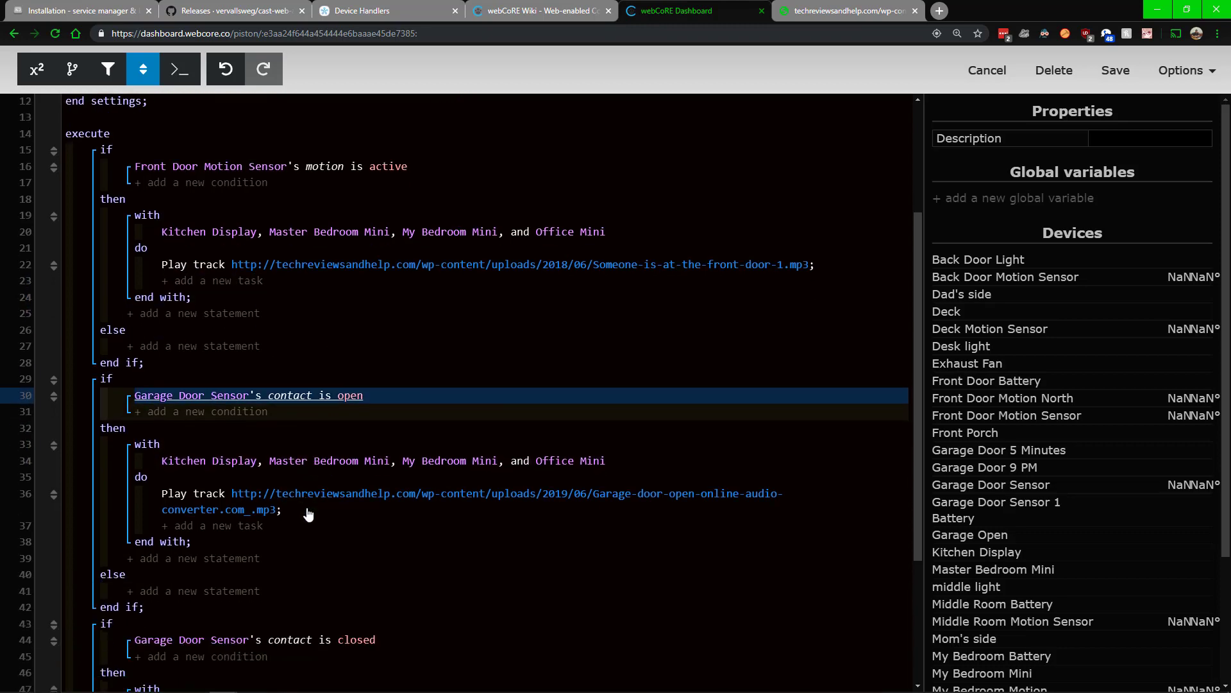
pyautogui.scroll(3, 309, 455)
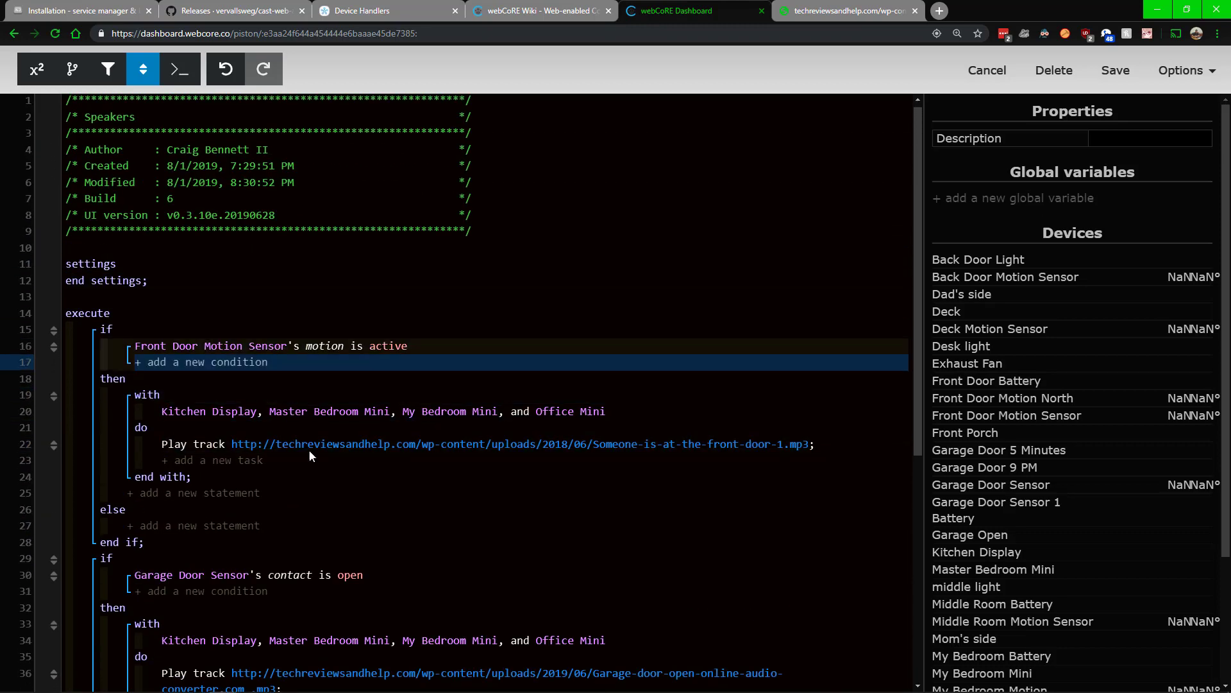
pyautogui.scroll(-5, 309, 456)
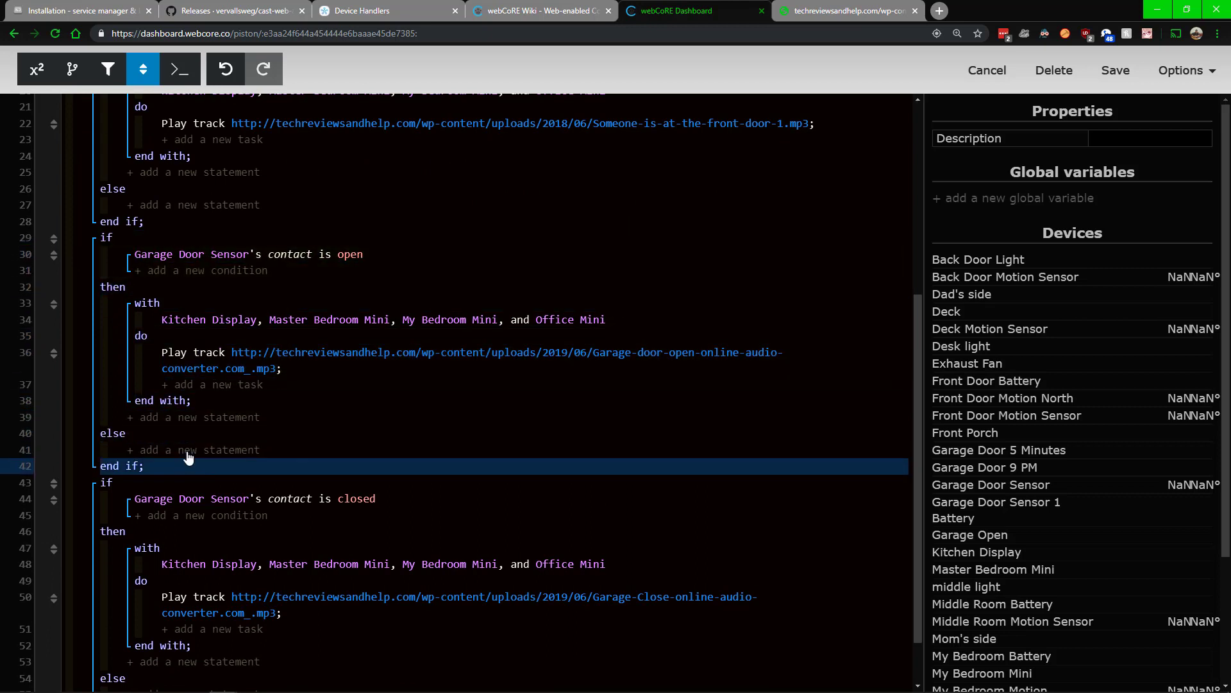
pyautogui.scroll(-1, 177, 641)
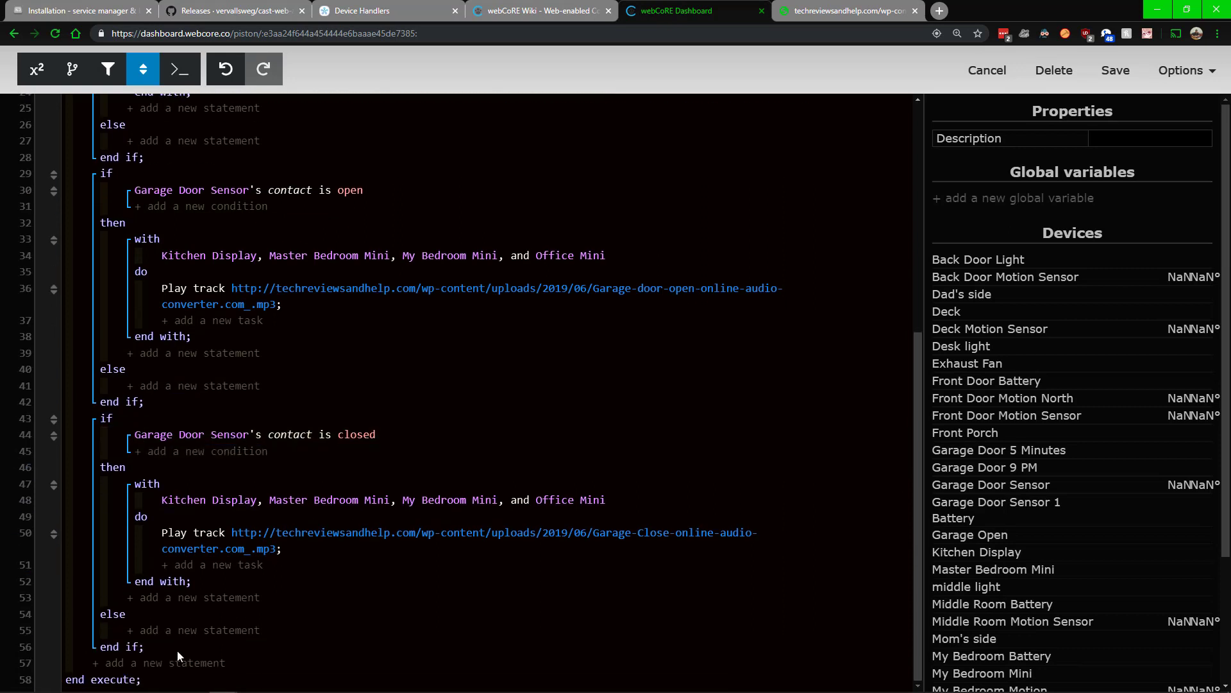
pyautogui.scroll(2, 266, 517)
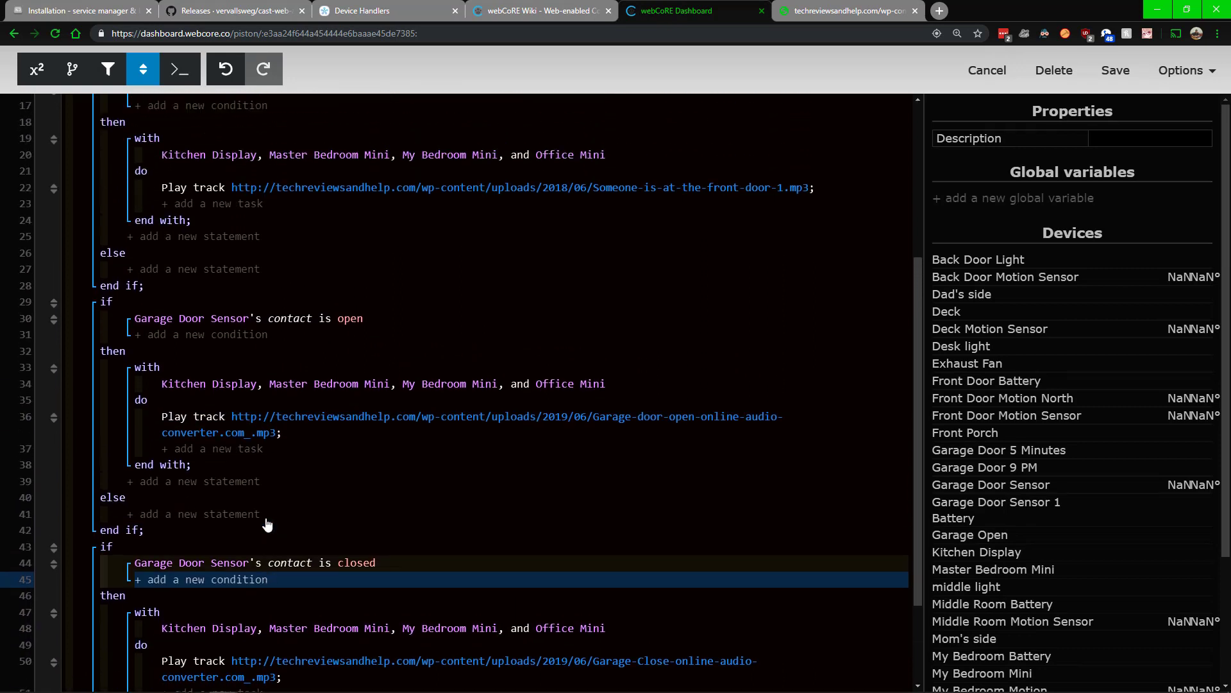
pyautogui.scroll(-2, 270, 525)
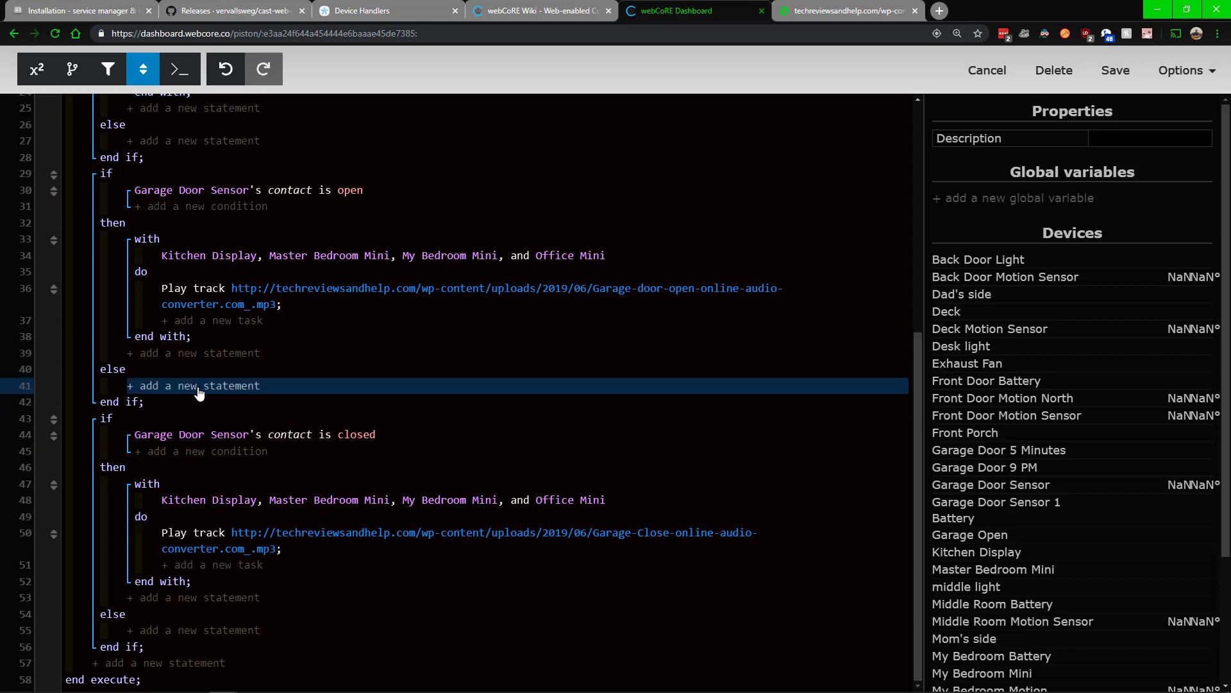
pyautogui.scroll(2, 138, 276)
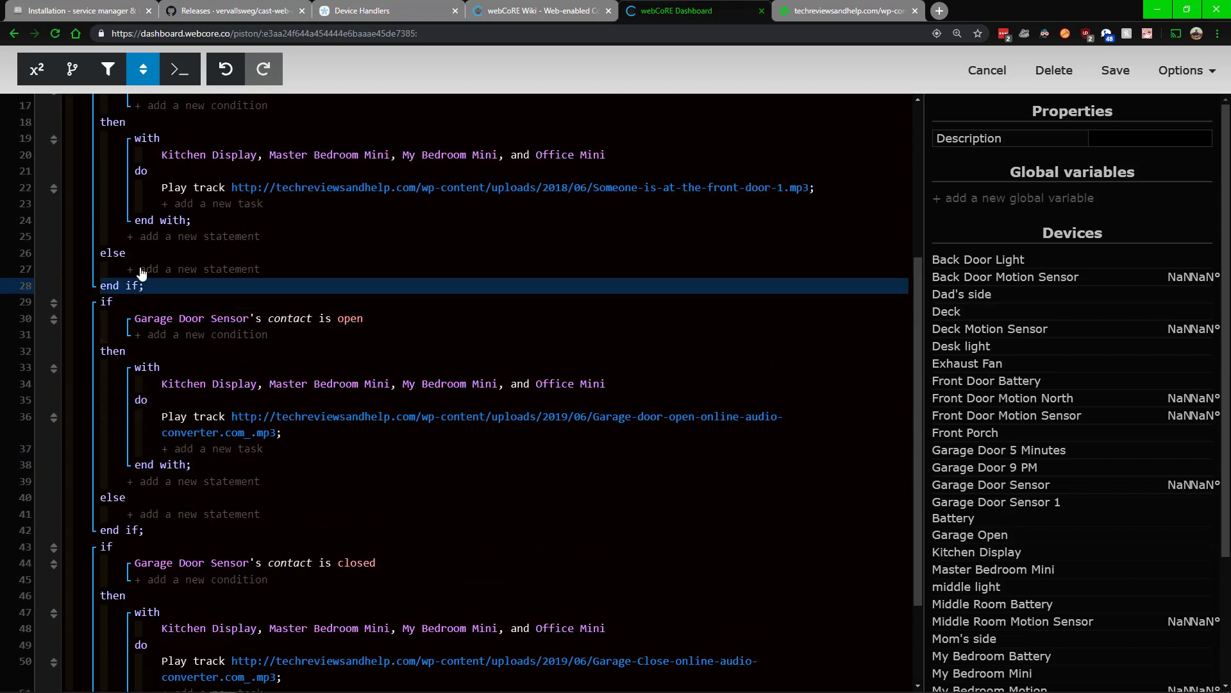
pyautogui.click(380, 334)
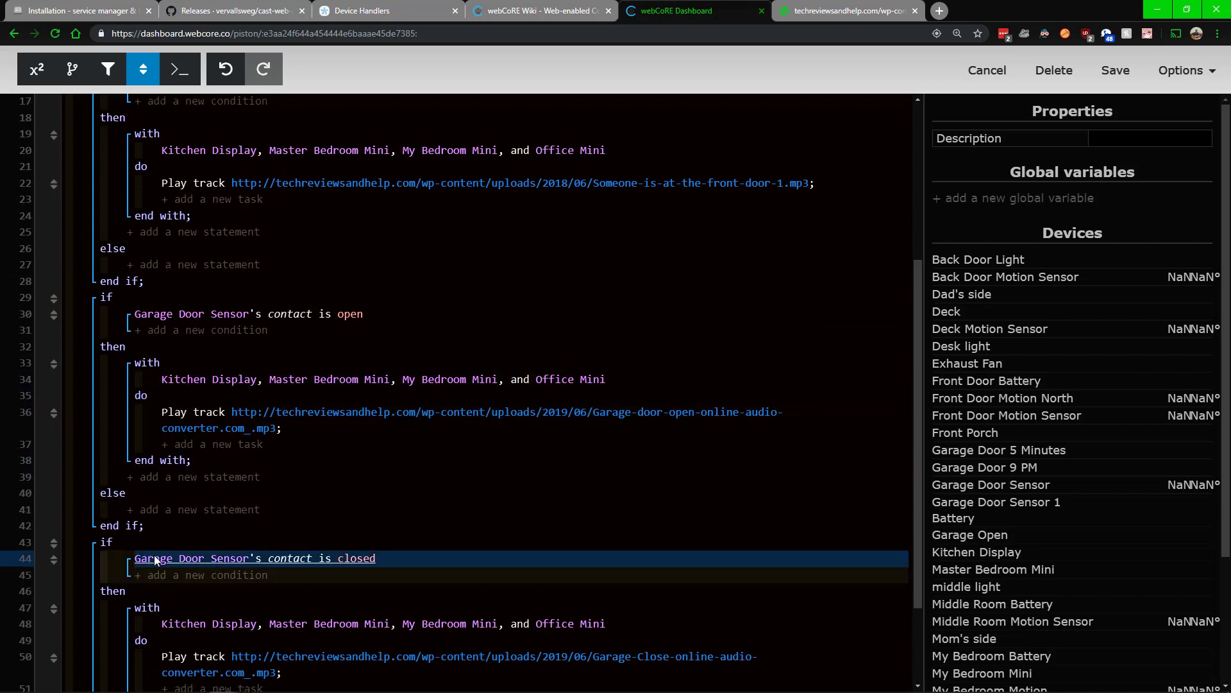
pyautogui.scroll(-1, 154, 555)
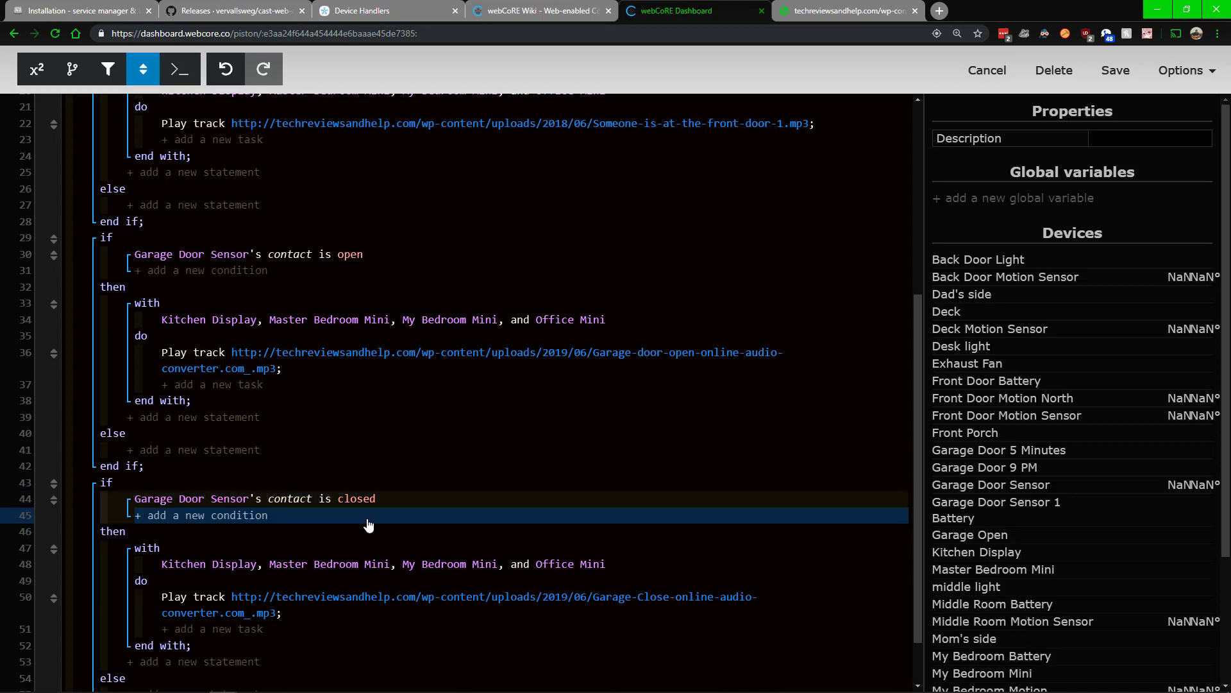
pyautogui.scroll(5, 506, 463)
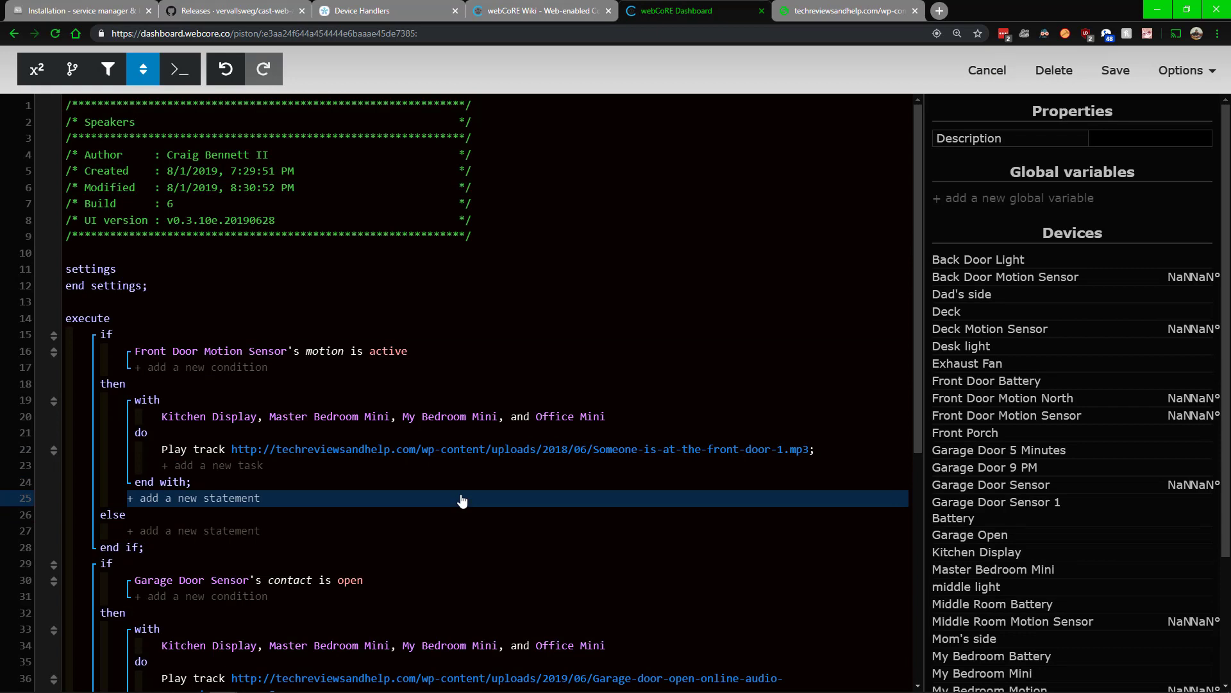
# - Minimize the browser holding the webCoRE editor to reveal the desktop
pyautogui.click(1156, 8)
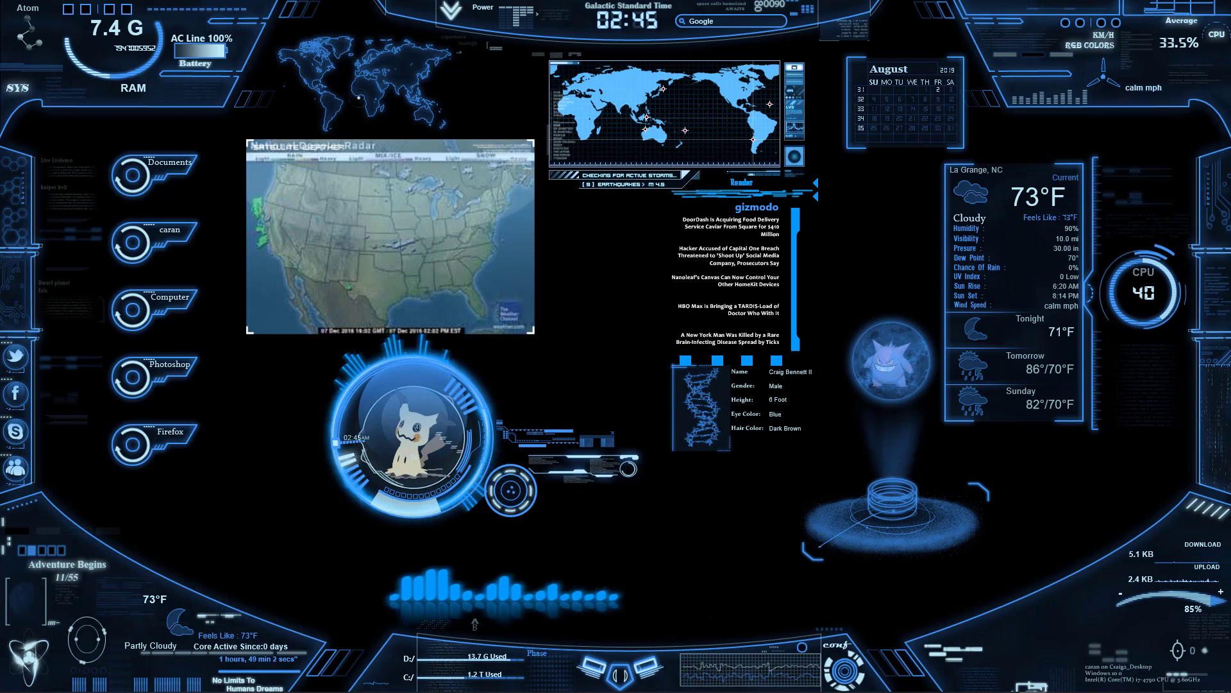